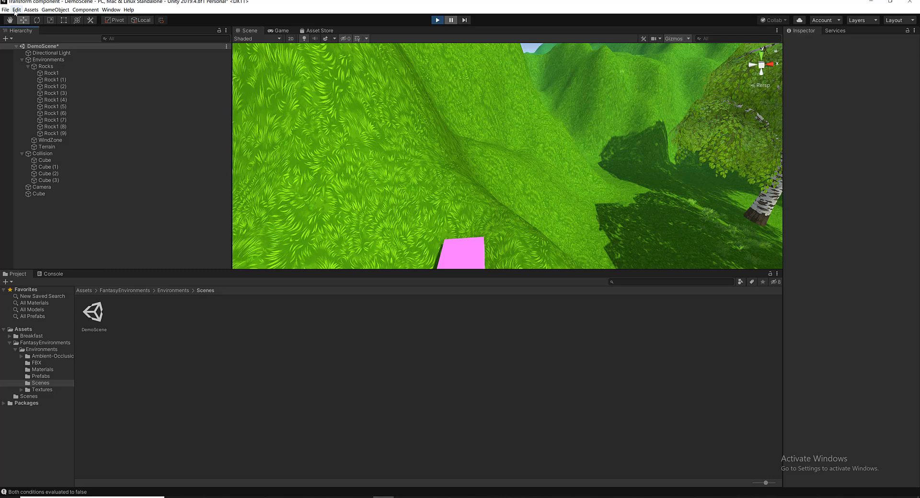
click(16, 10)
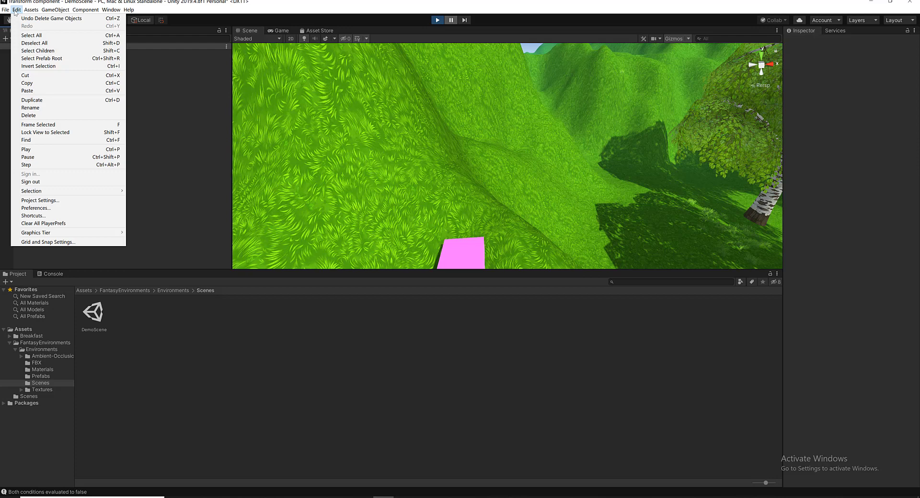
click(33, 19)
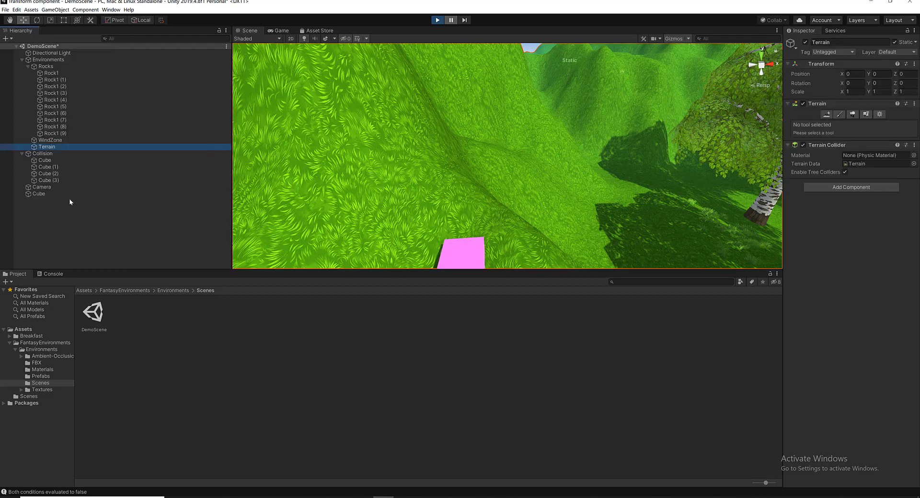
Create a new 3D cube at the root of the scene hierarchy, near the existing pink cube.
click(57, 194)
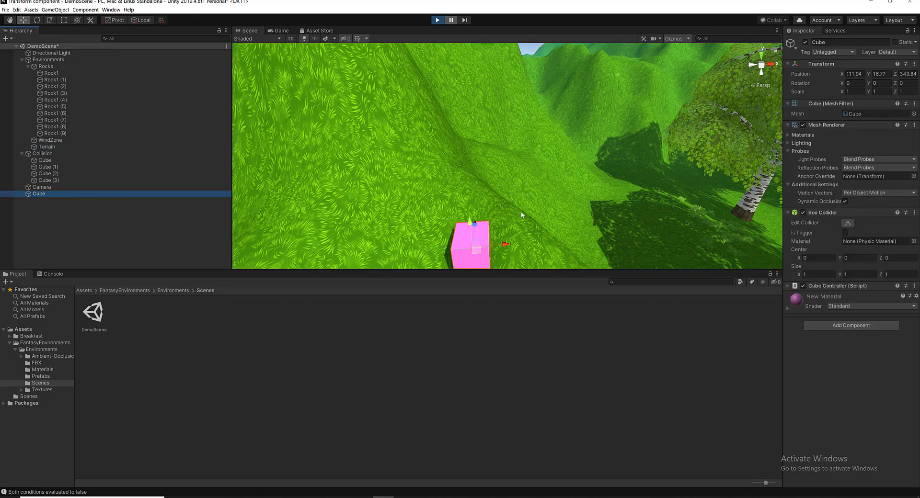
scroll(504, 230, down, 2)
click(74, 208)
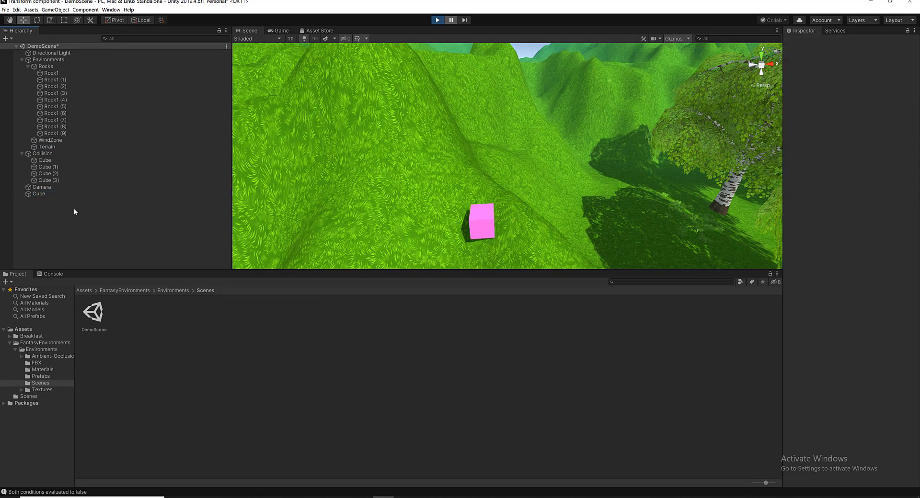
right_click(75, 211)
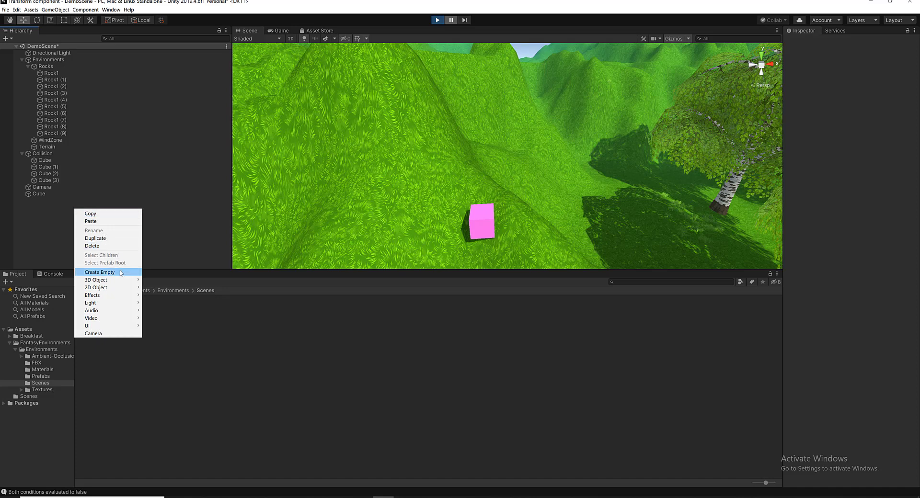
mouse_move(122, 280)
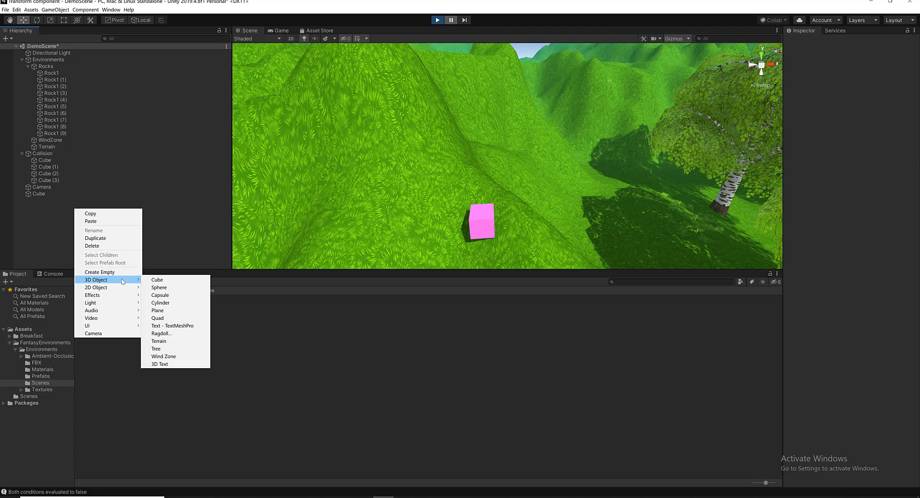
click(157, 280)
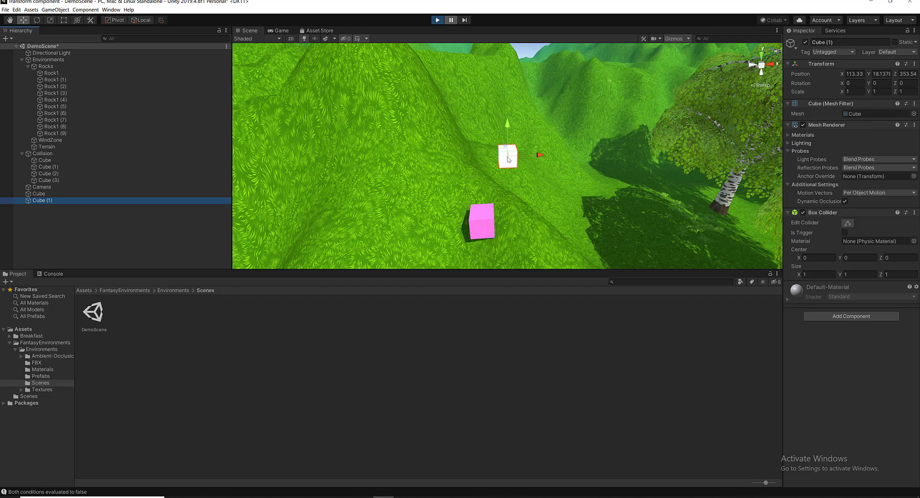
Undo the creation of the new white cube and redo it.
click(20, 9)
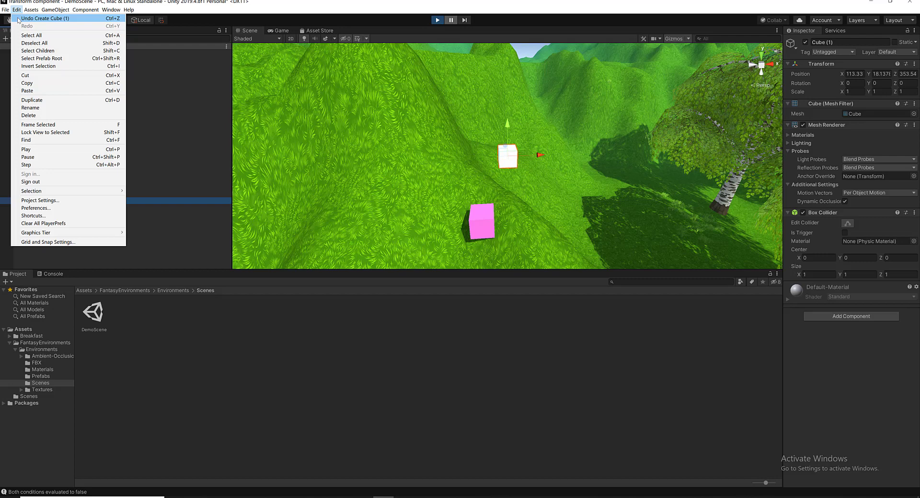
click(18, 20)
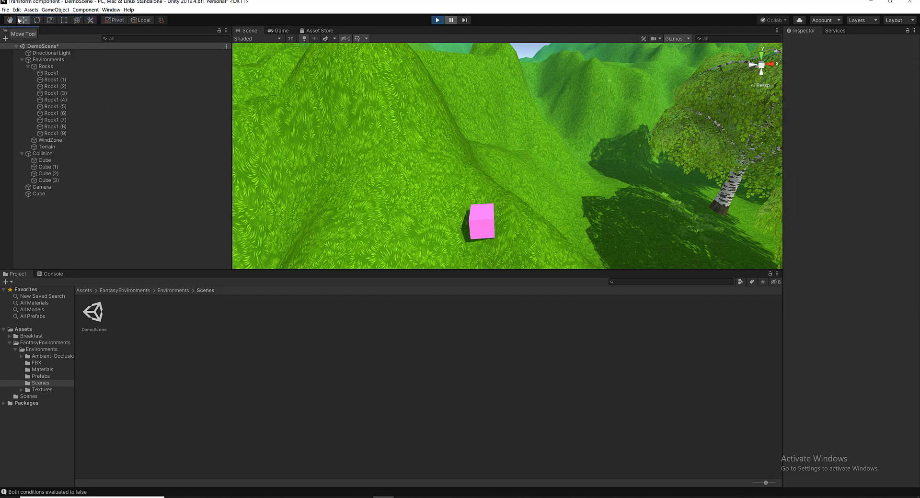
click(16, 10)
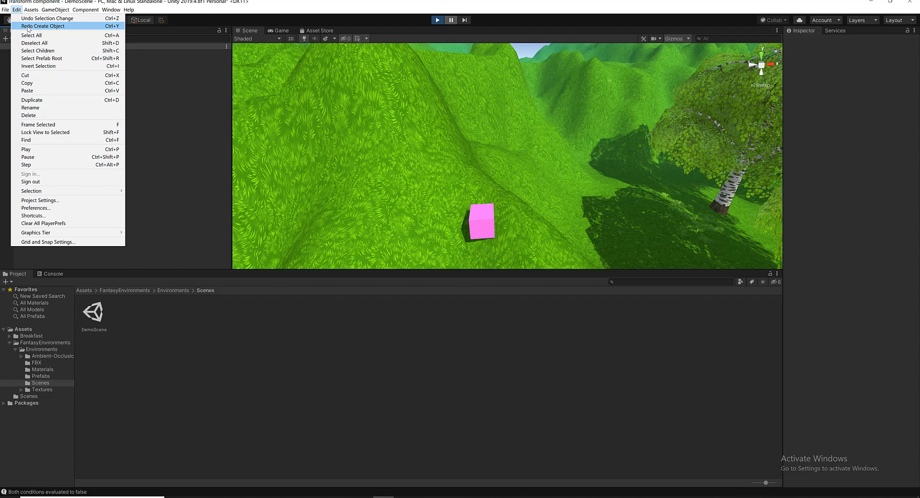
click(28, 26)
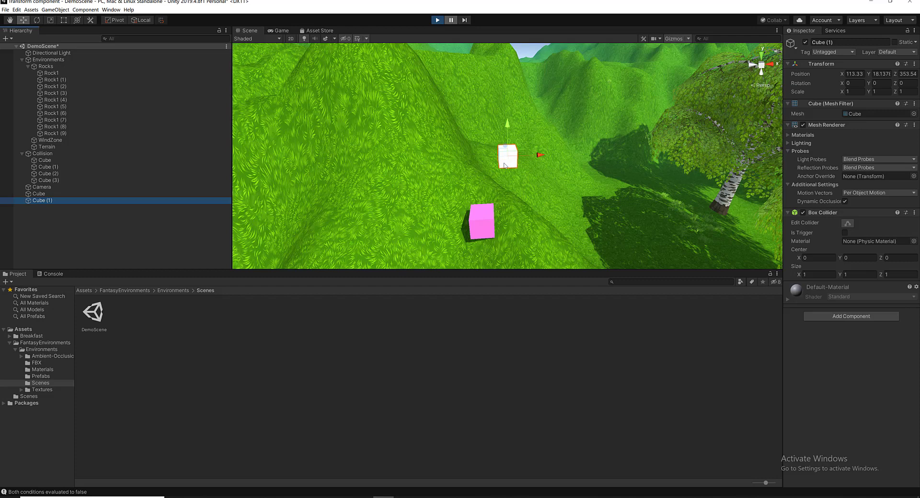
Duplicate the white cube and move the duplicate along the X axis to about X 116.53.
click(18, 10)
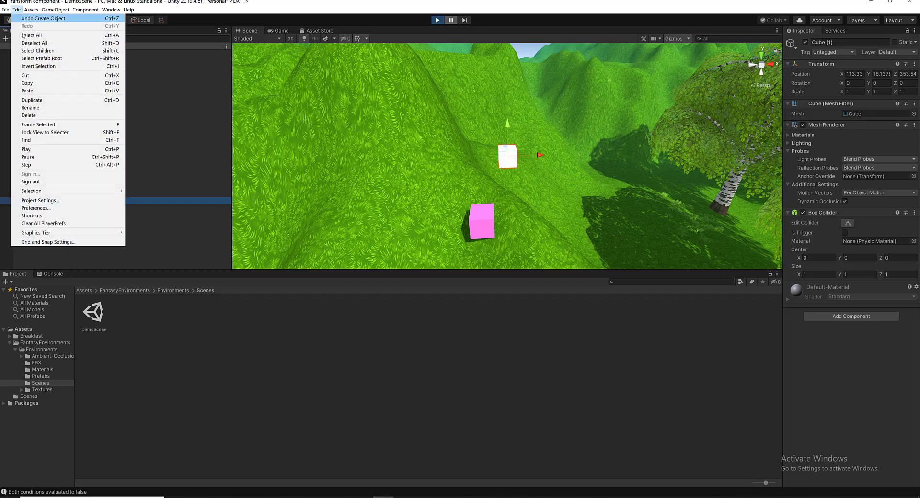
click(52, 102)
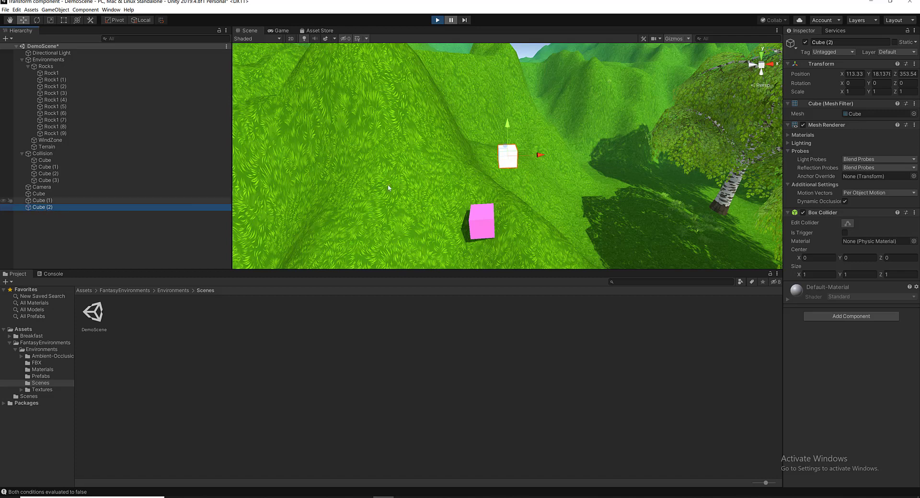
drag(538, 154, 592, 154)
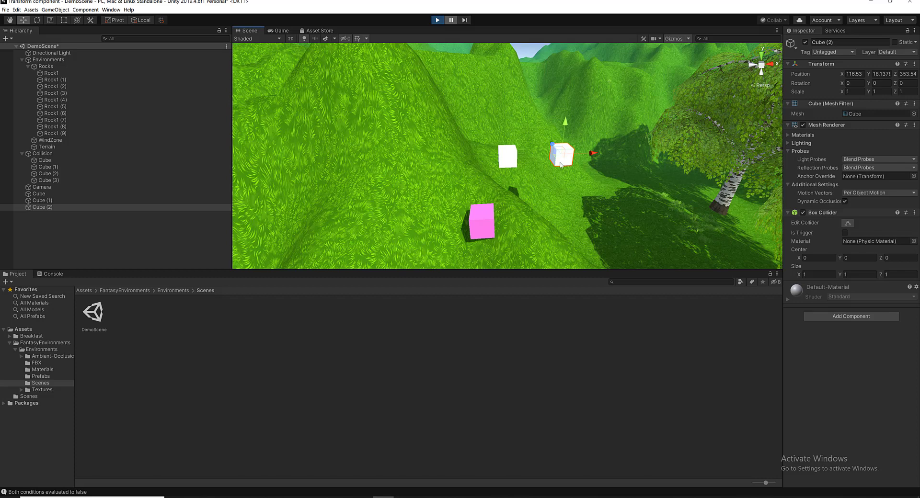
Delete the duplicated white cube from the scene, keeping the original white cube.
click(39, 207)
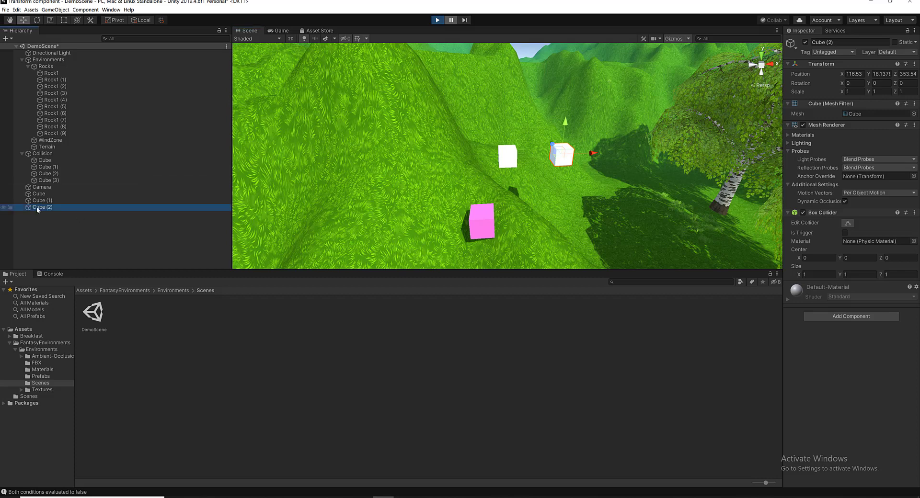
click(17, 10)
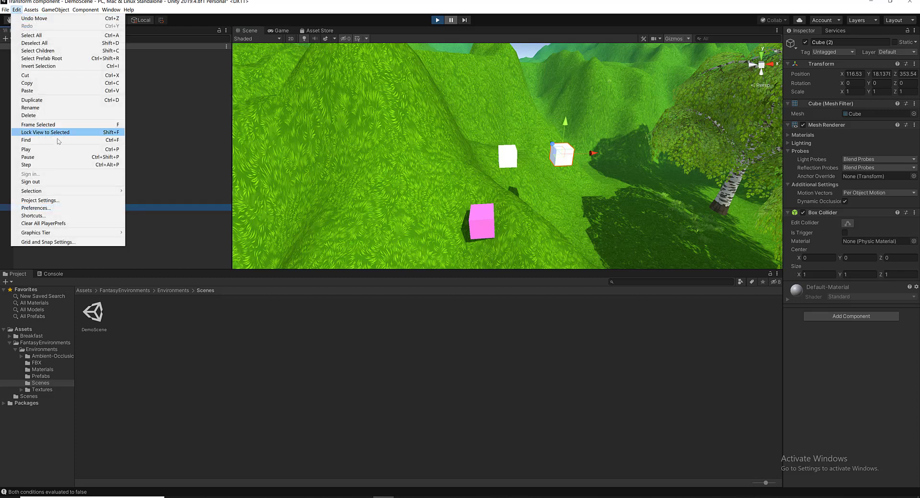
click(70, 116)
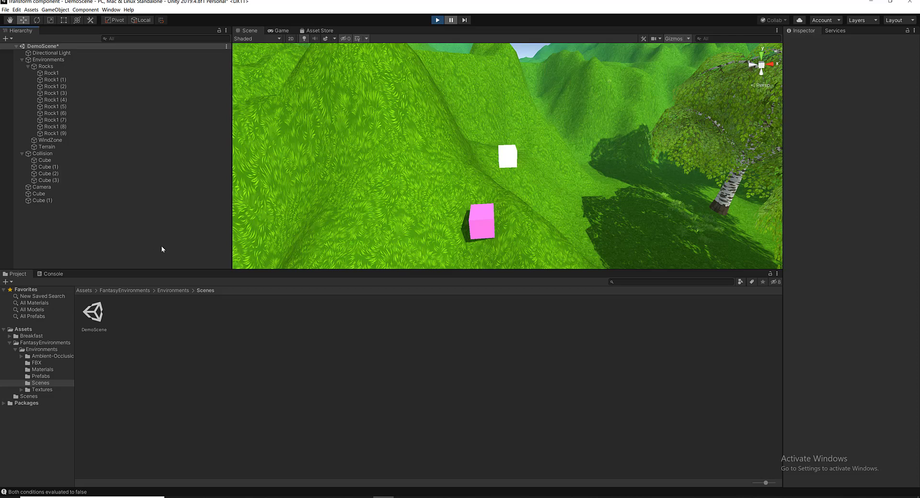
Select the remaining white cube and frame it in the Scene view.
click(16, 10)
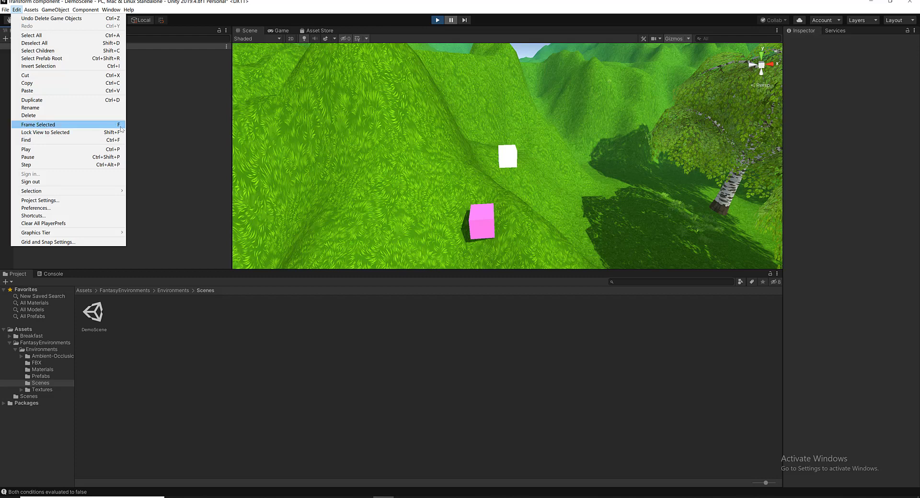
click(134, 134)
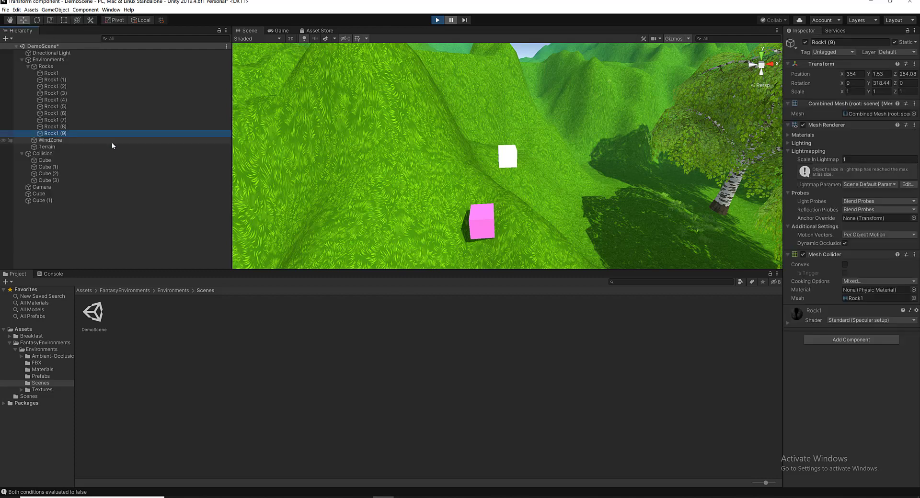
click(42, 201)
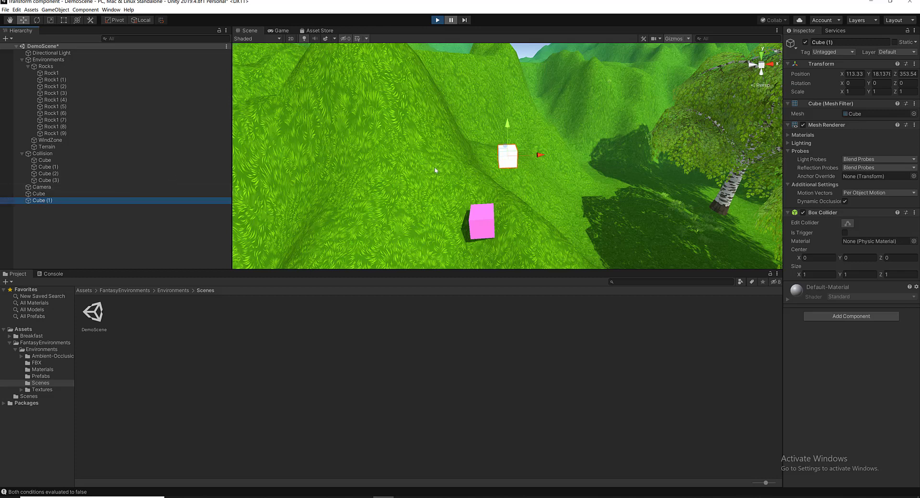
click(516, 166)
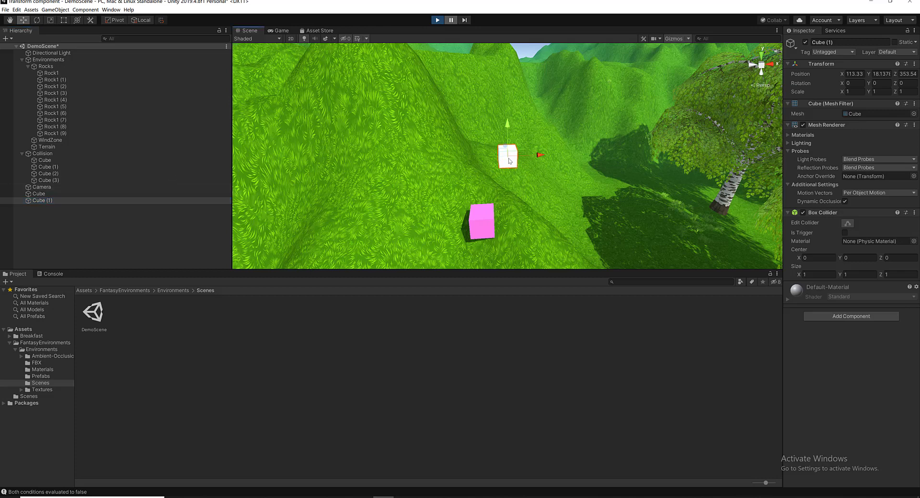
key(f)
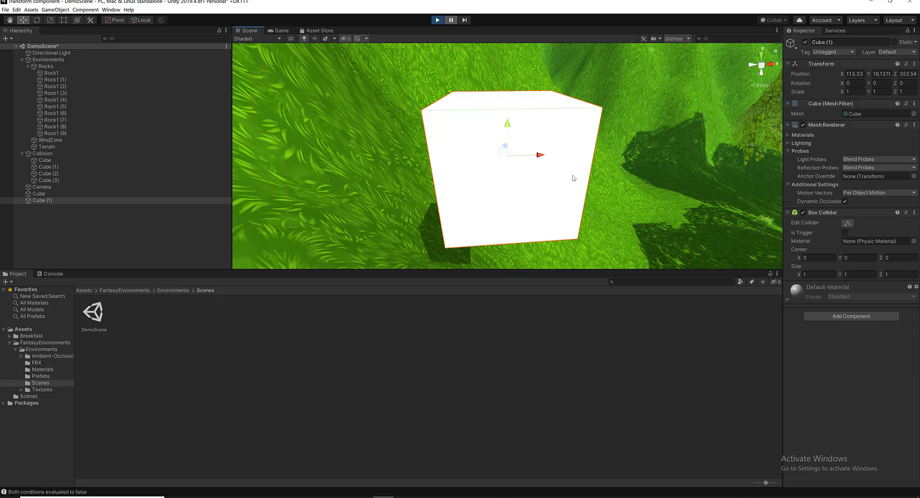
scroll(574, 177, down, 5)
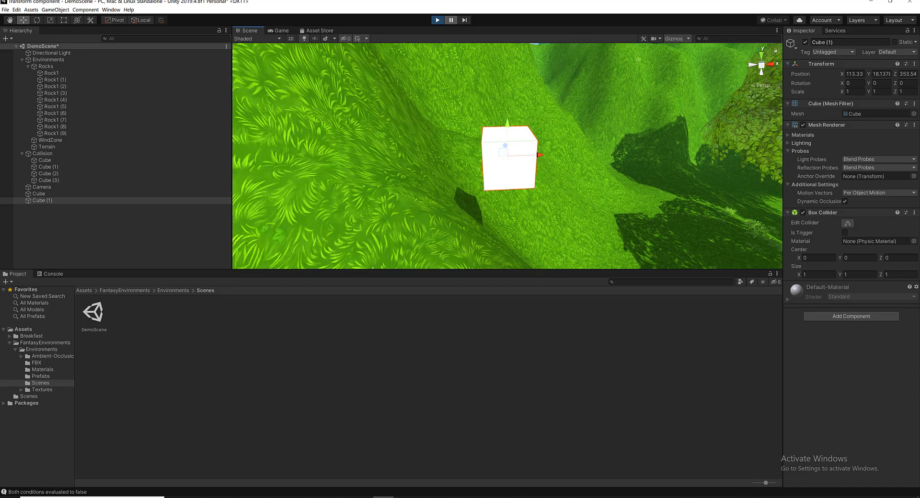
Select all objects in DemoScene and delete them.
click(16, 10)
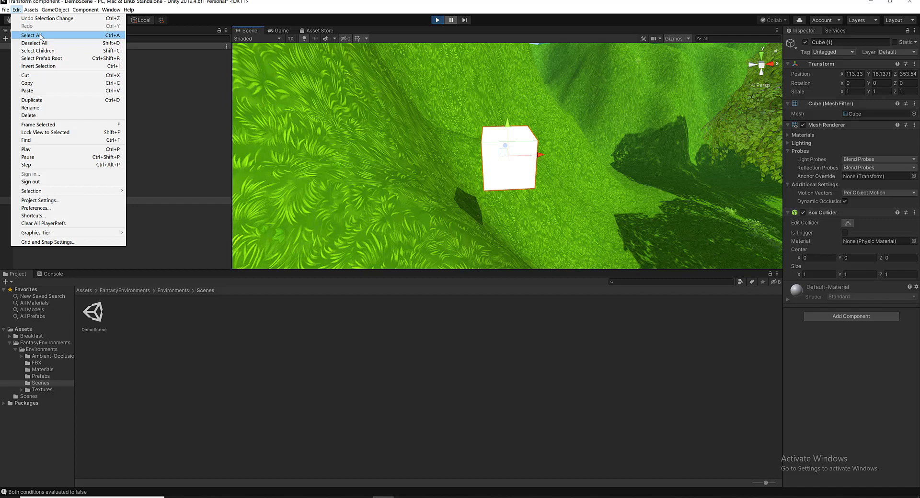
click(41, 36)
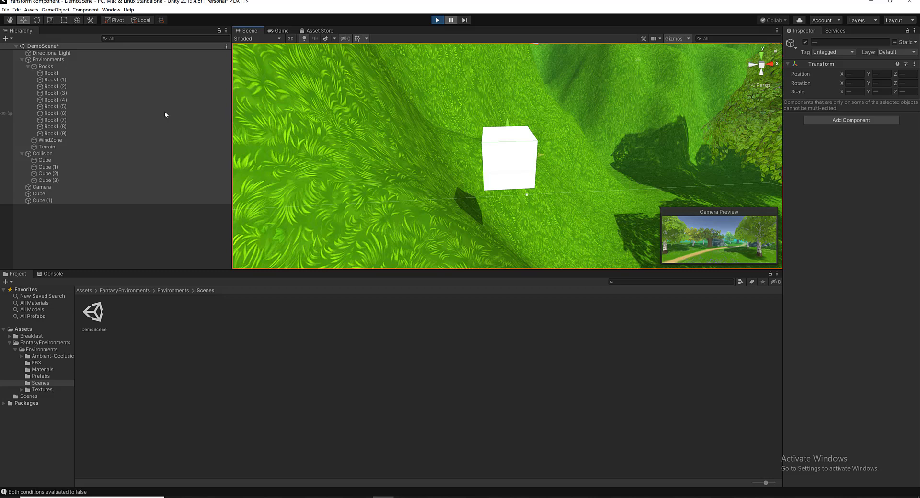
click(16, 10)
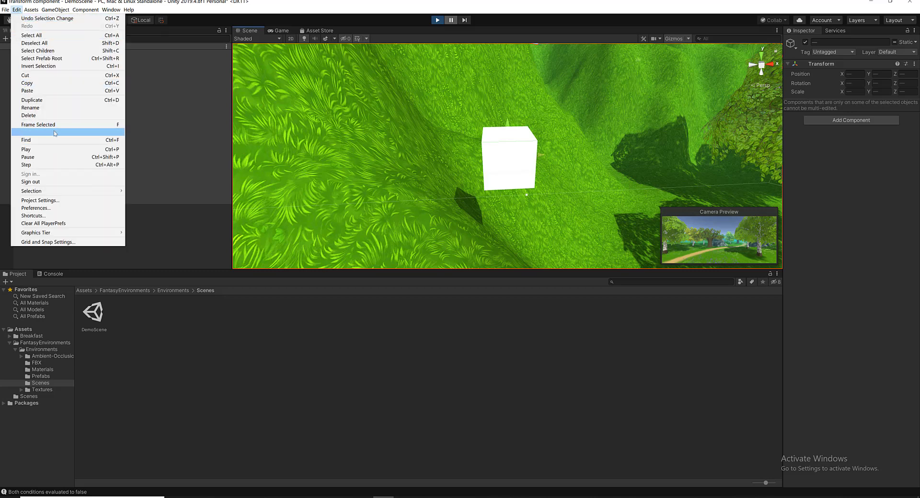
click(53, 115)
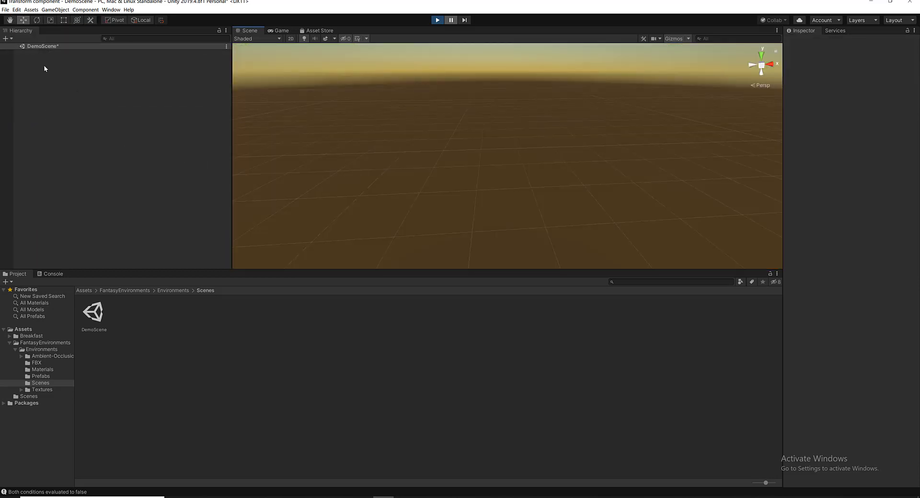
Undo the deletion of all scene objects and clear the selection.
click(17, 10)
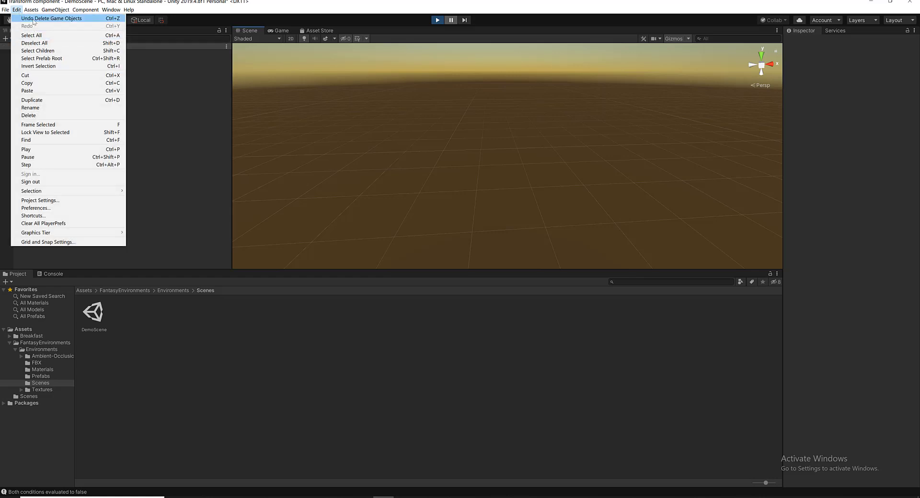
click(51, 18)
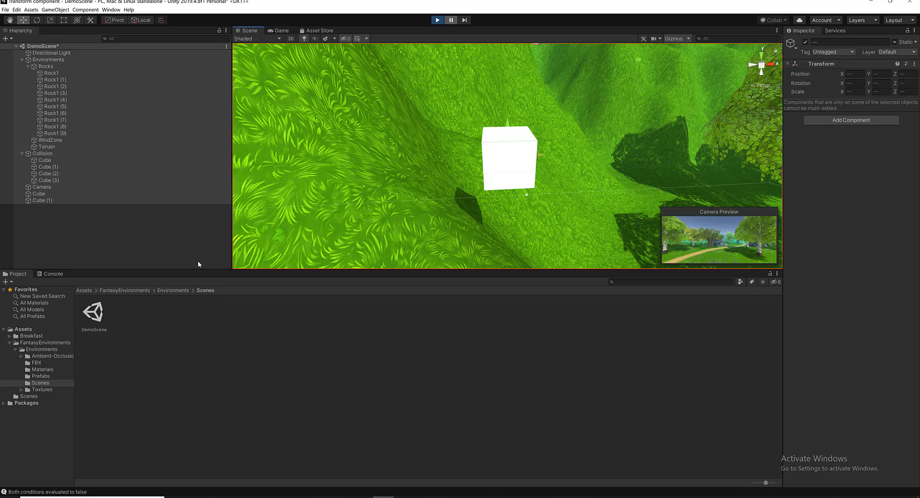
click(119, 213)
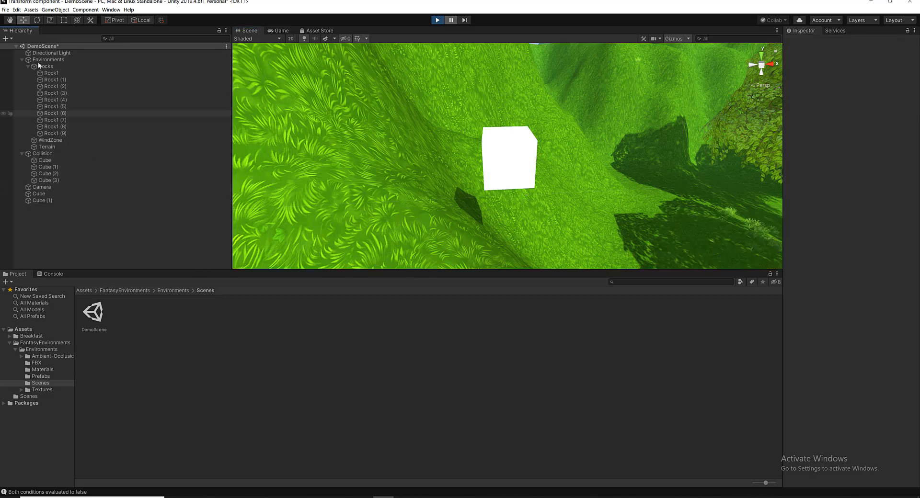
Search the scene hierarchy for "cube".
click(15, 9)
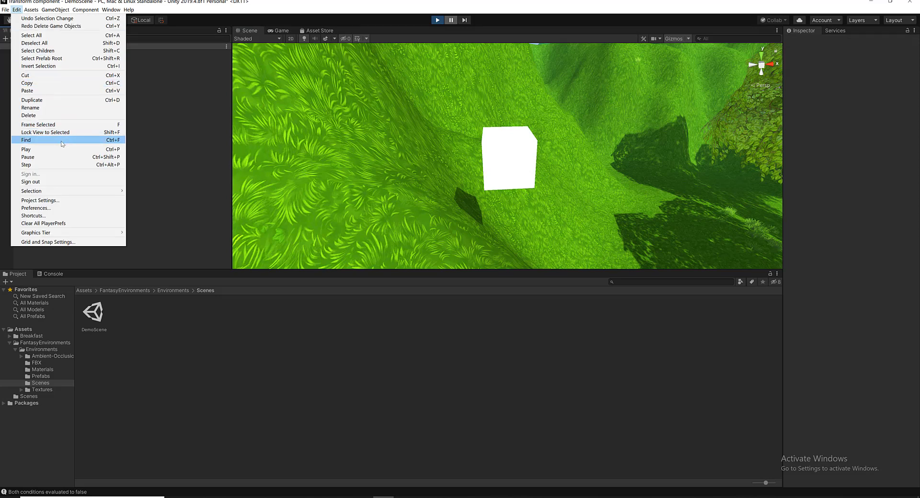
click(155, 139)
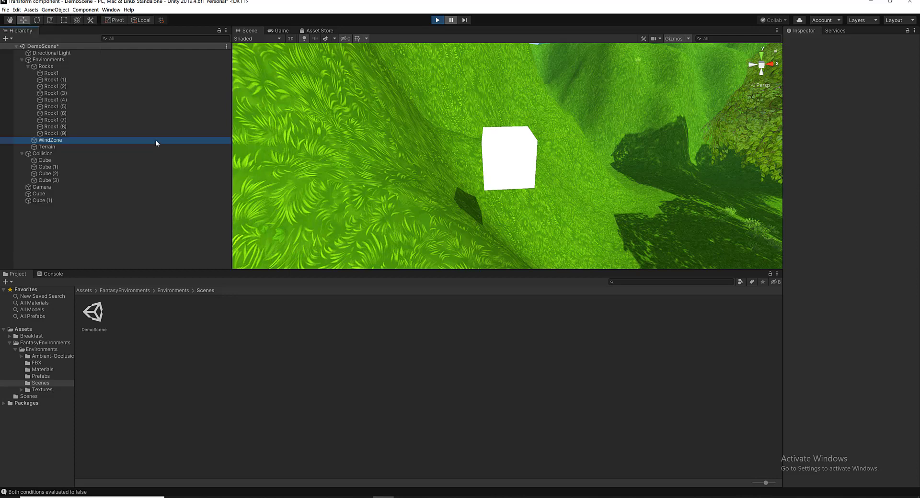
click(153, 38)
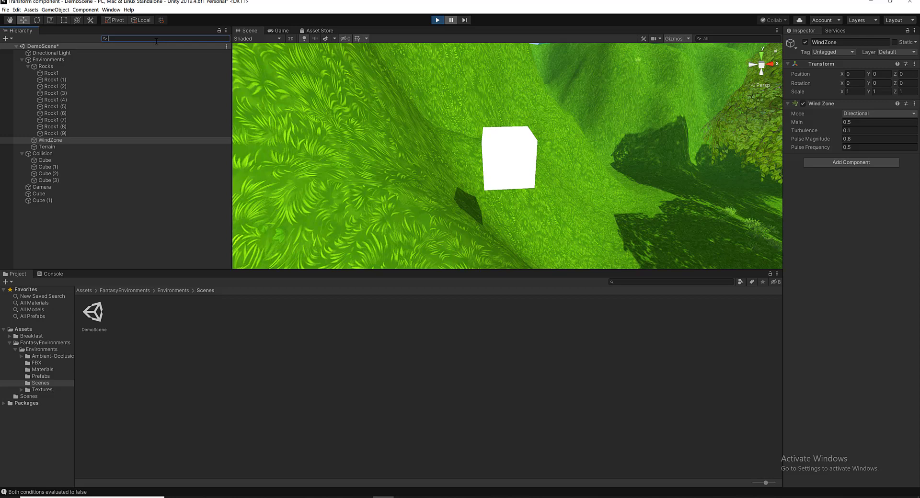
text(cu)
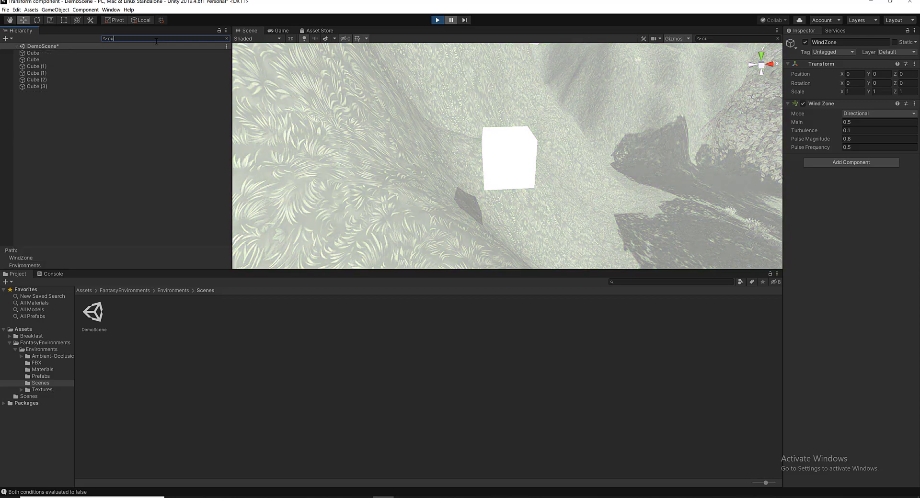
text(be)
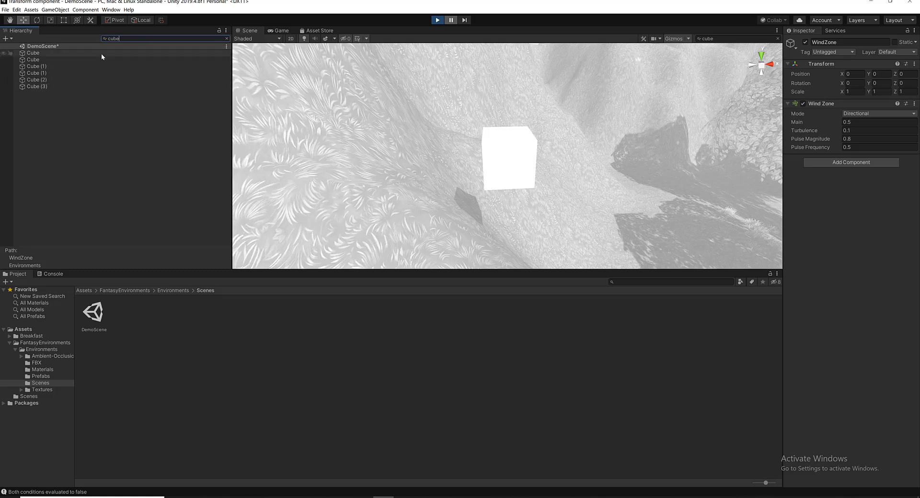
Clear the hierarchy search and open the General page of the editor preferences.
click(227, 38)
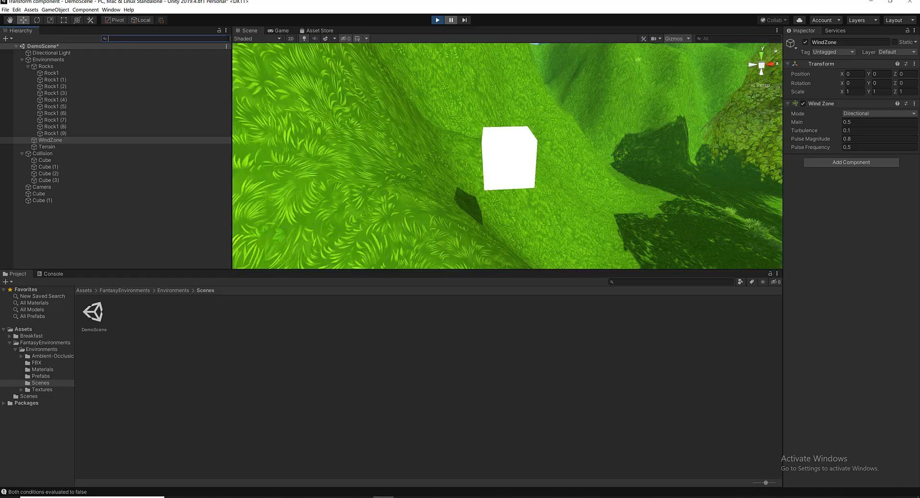
click(15, 9)
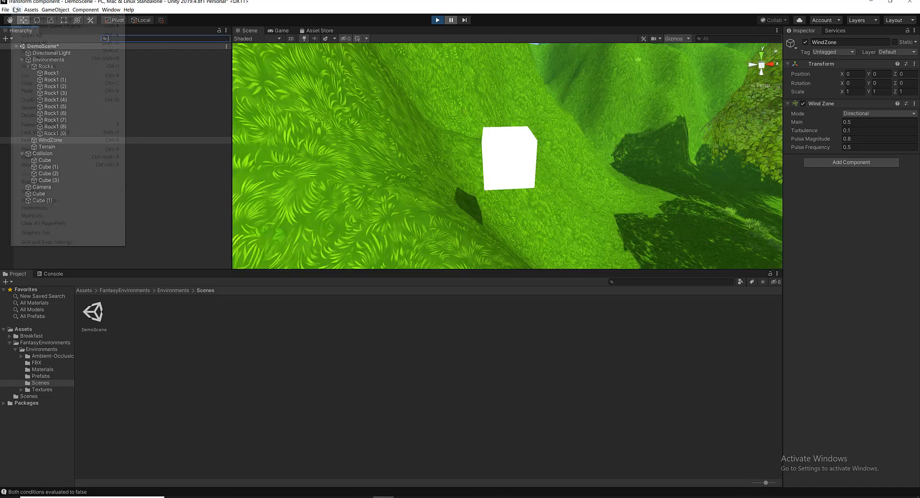
click(77, 209)
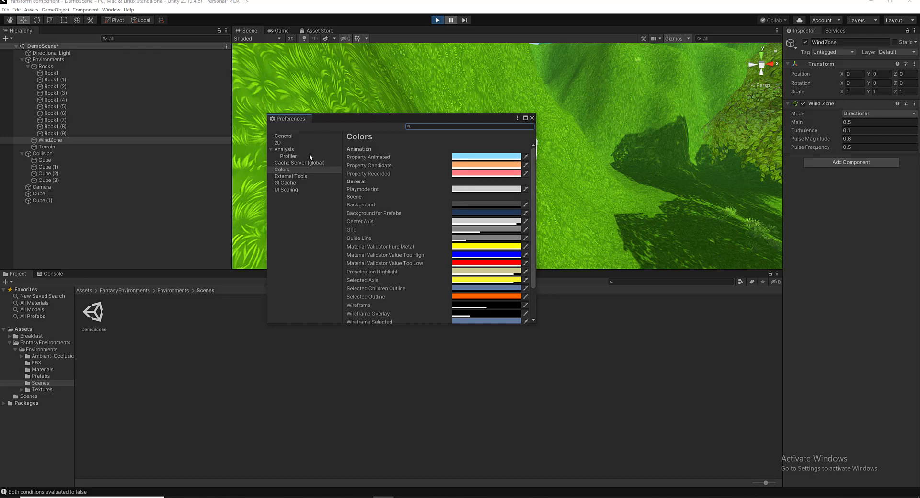
click(288, 137)
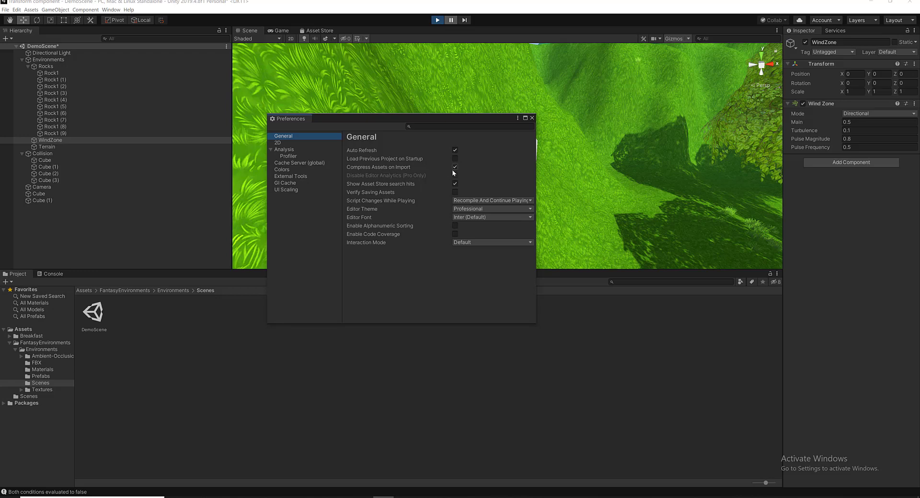
Examine the External Script Editor choices in the External Tools preferences, leave them as set and close Preferences.
click(308, 176)
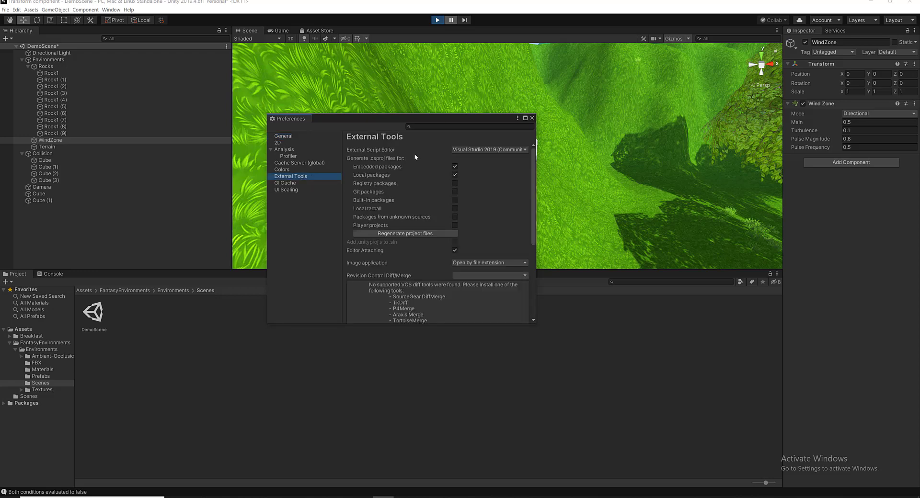
click(469, 149)
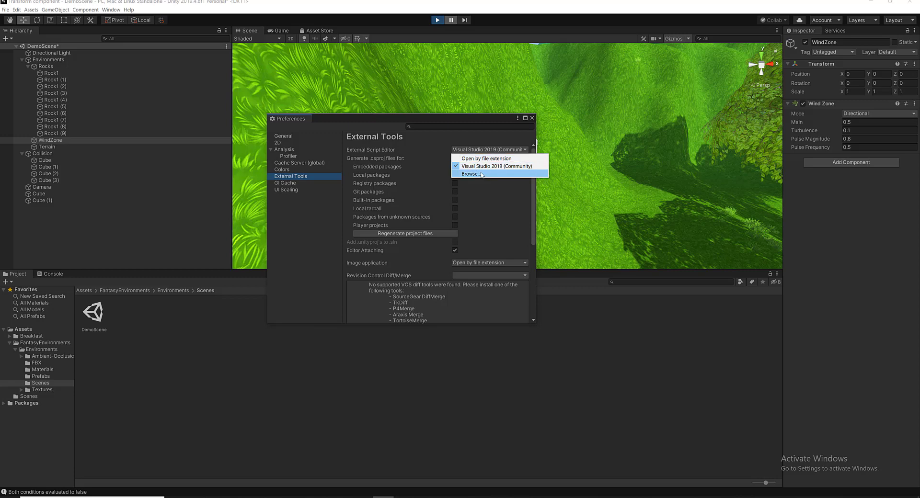
click(493, 202)
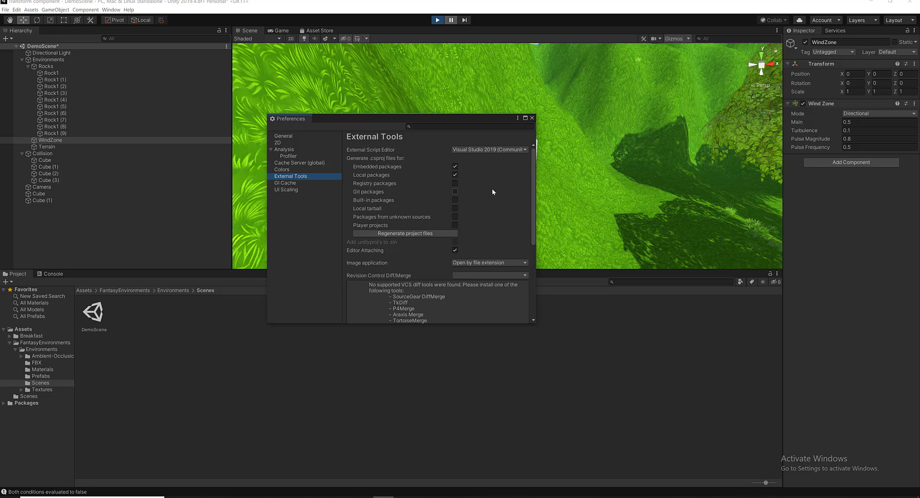
click(532, 118)
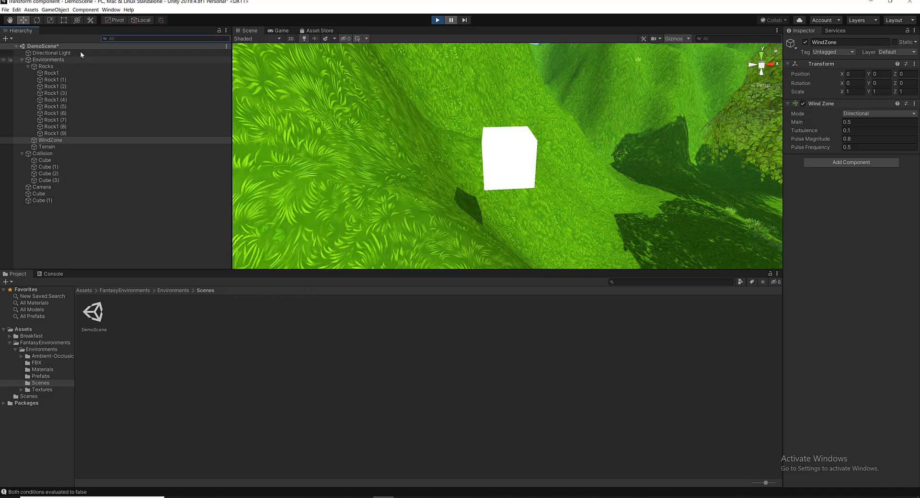
Exit Play mode and zoom out in the Scene view to show more of the terrain around the white cube.
click(17, 10)
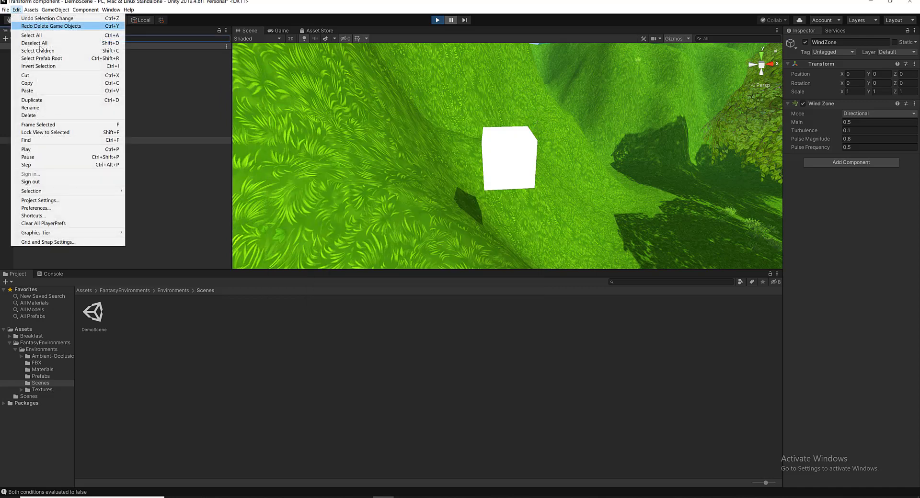
click(87, 150)
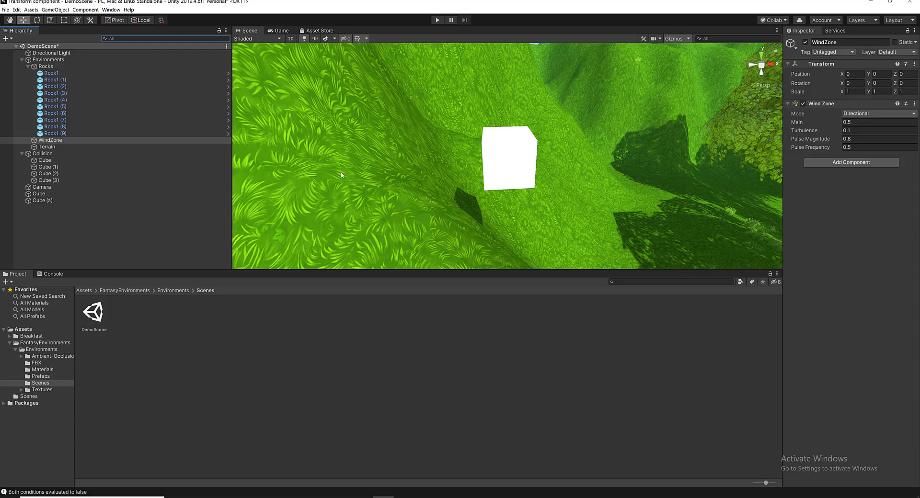
scroll(450, 164, down, 5)
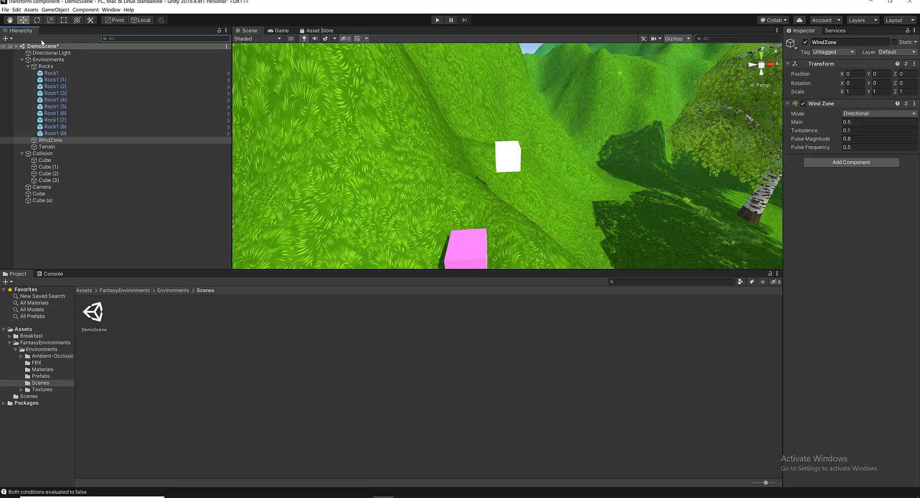
Start Play mode again and step the game forward by one frame.
click(16, 9)
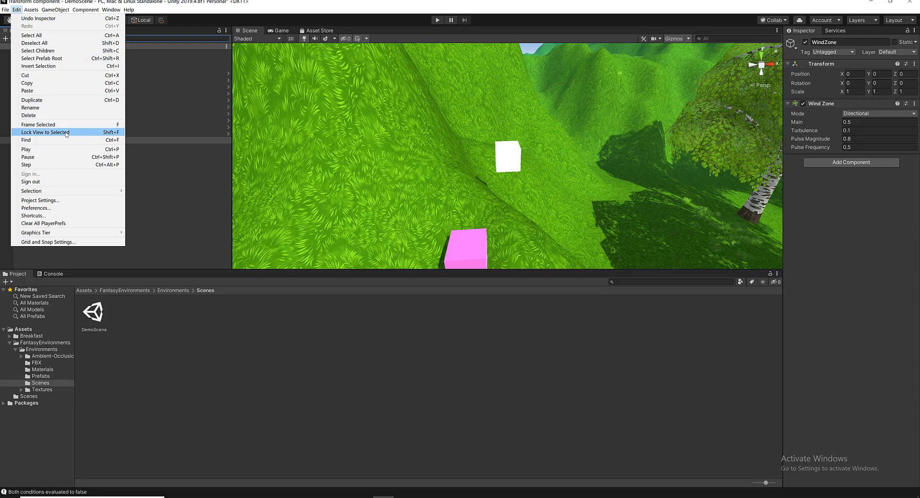
click(57, 150)
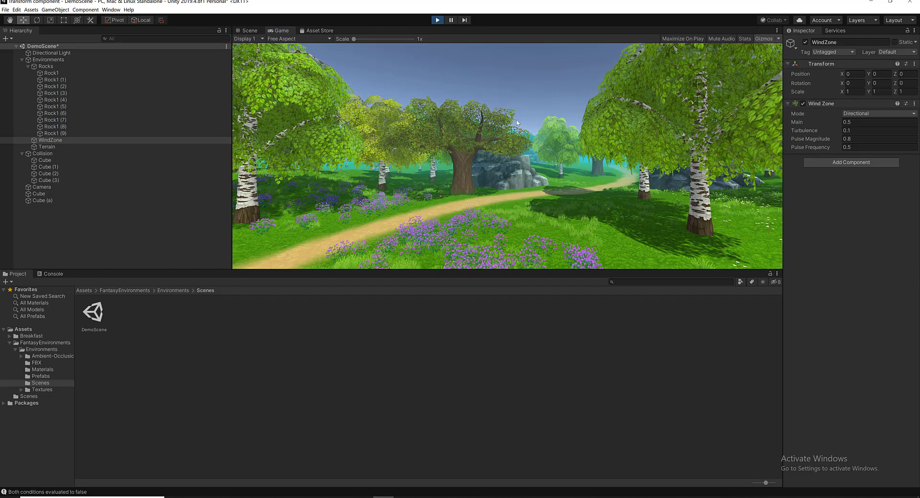
click(17, 9)
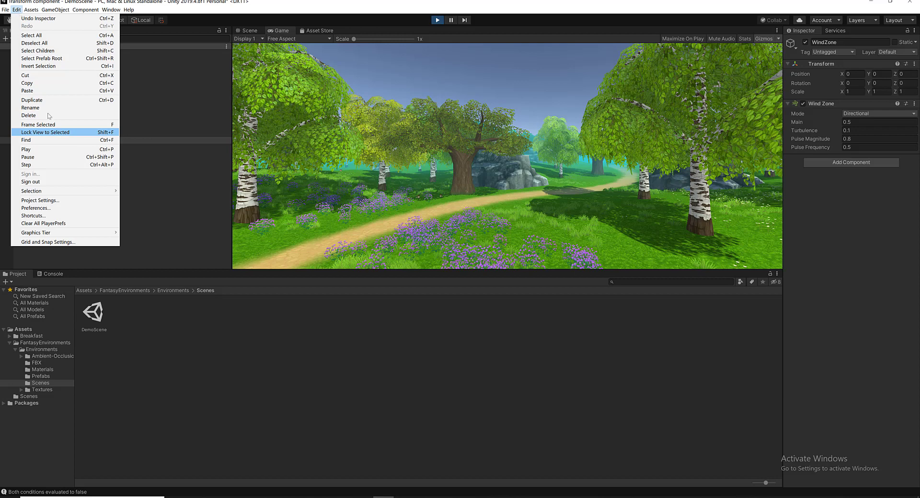
click(63, 165)
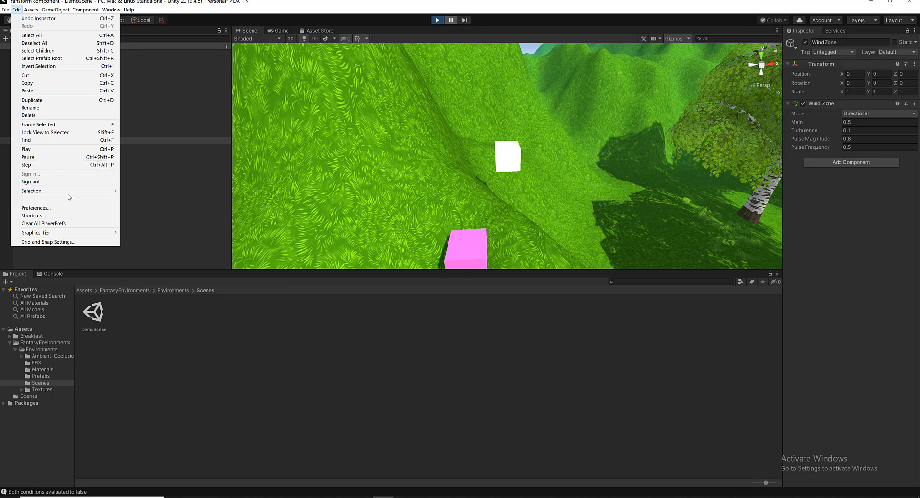
Select the root-level Cube and Cube (a) together and save them as Selection 1.
mouse_move(69, 193)
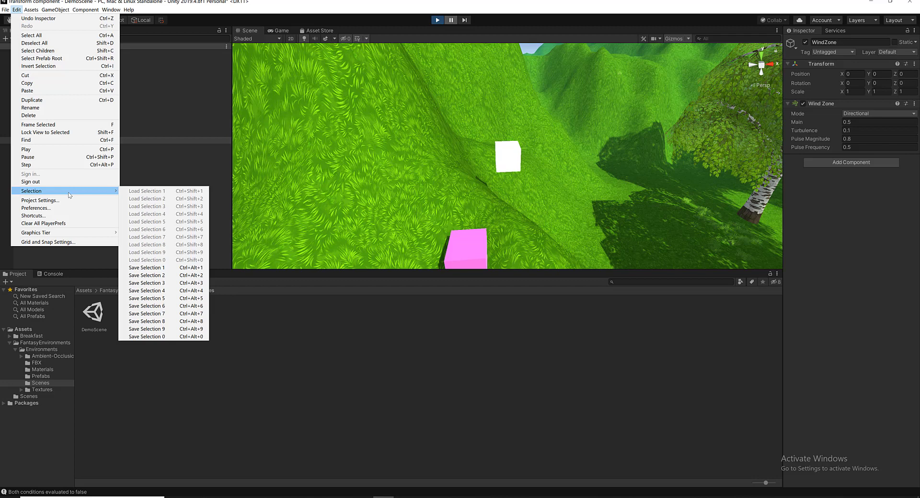
click(166, 173)
click(111, 207)
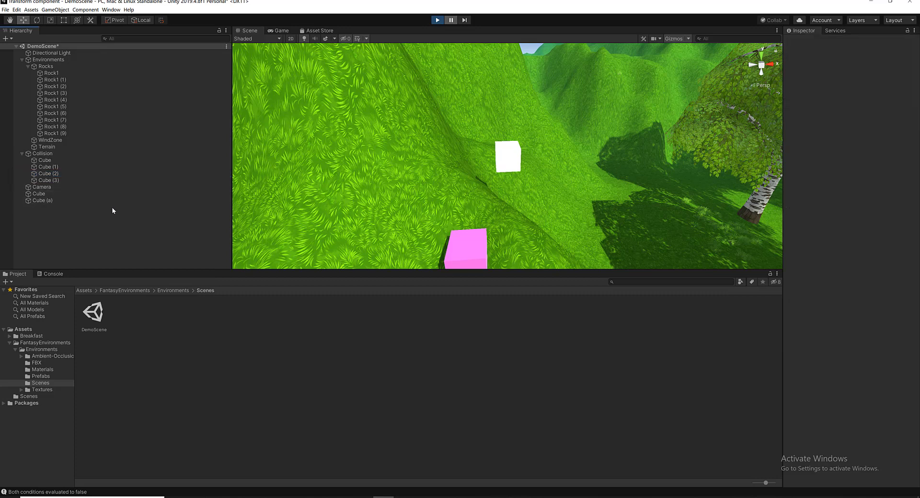
click(45, 199)
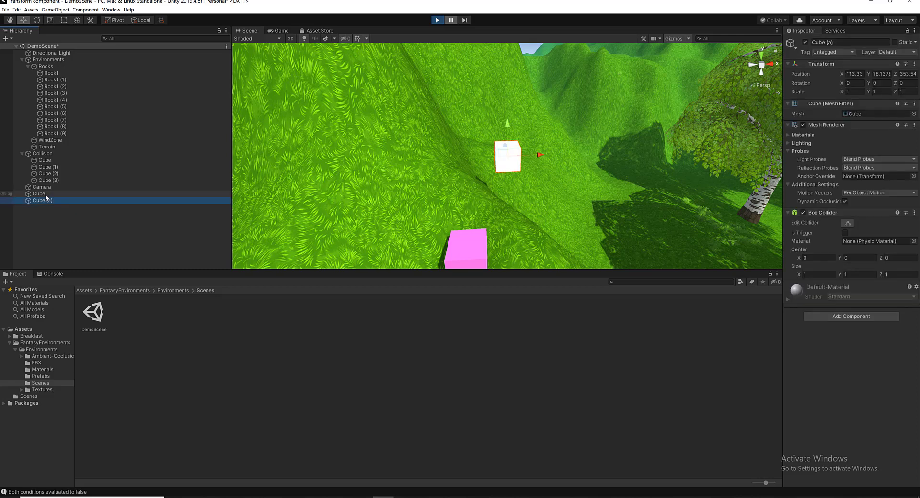
ctrl+click(45, 194)
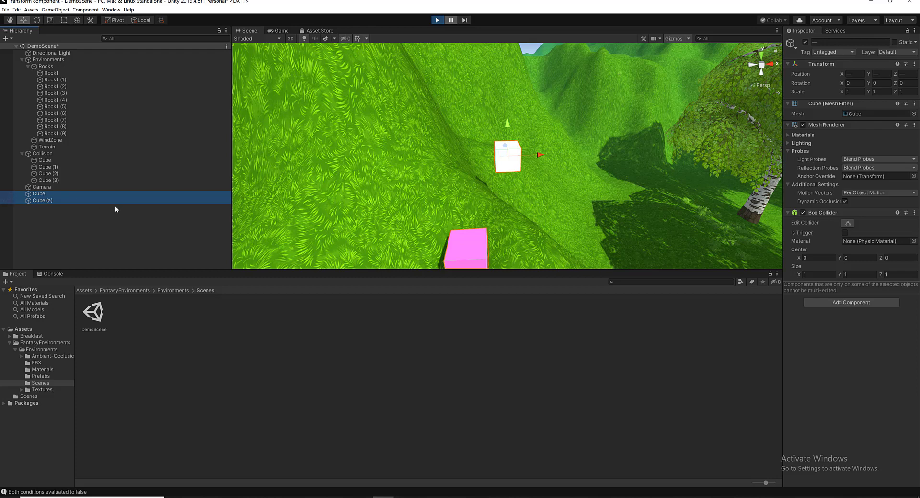
click(17, 9)
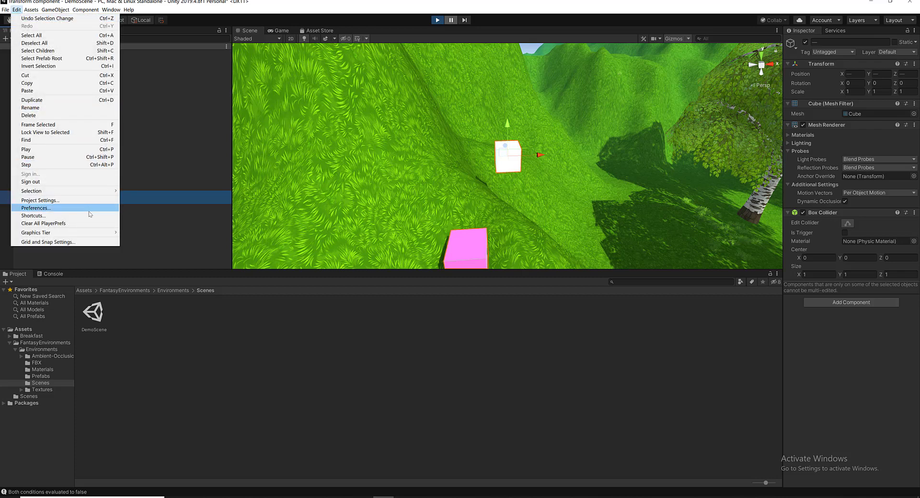
mouse_move(95, 194)
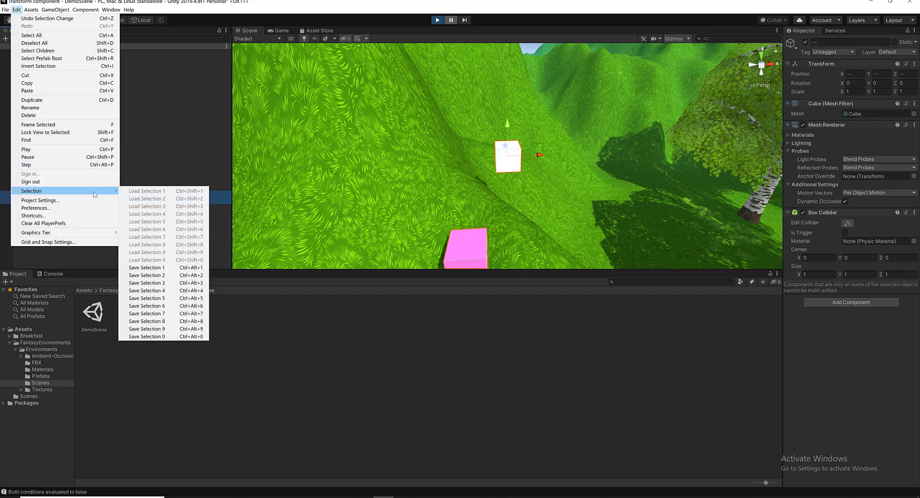
click(176, 268)
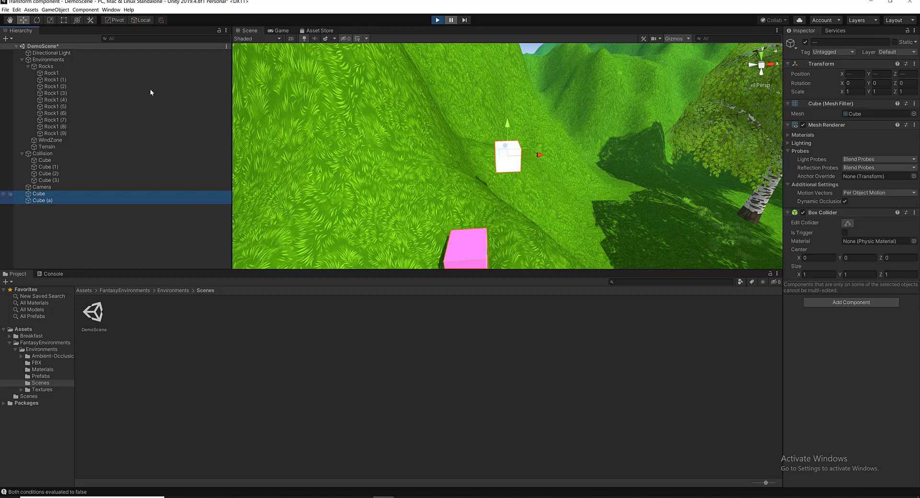
Load the saved Selection 1 to reselect both cubes.
click(16, 9)
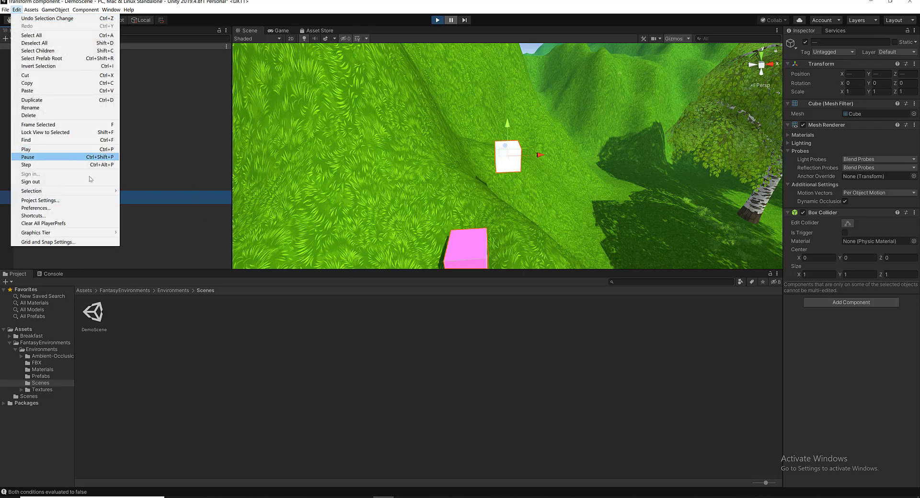
mouse_move(102, 191)
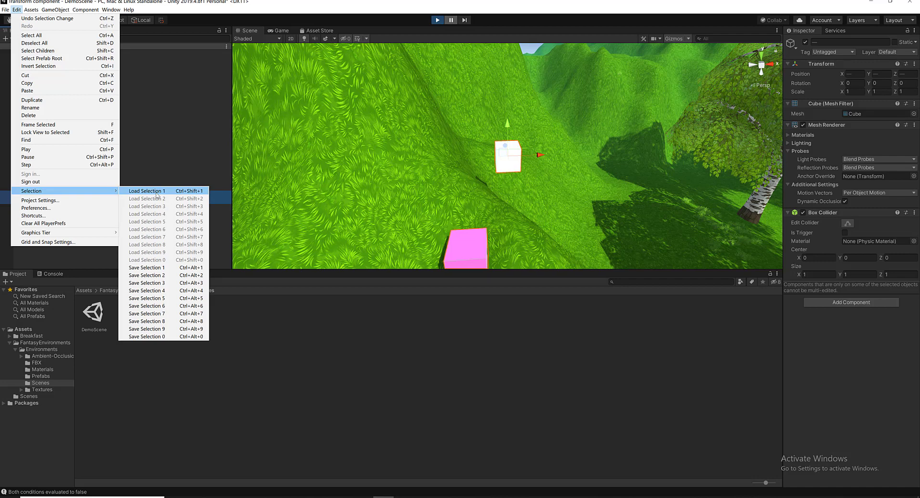
click(147, 191)
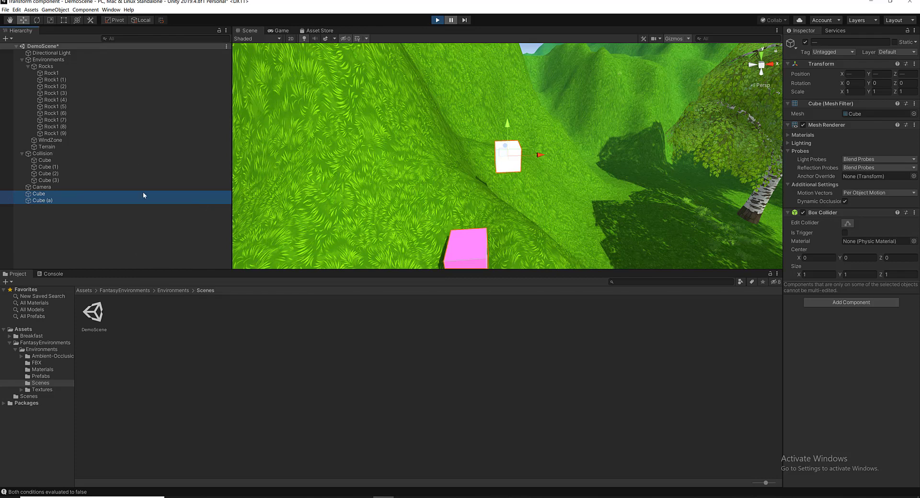
Open Project Settings and examine the Horizontal and Vertical axes in the Input Manager.
click(16, 10)
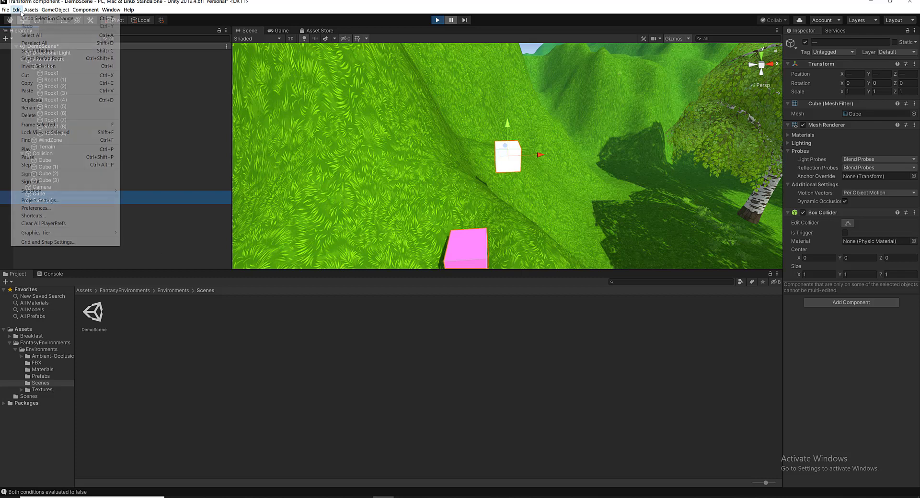
click(79, 201)
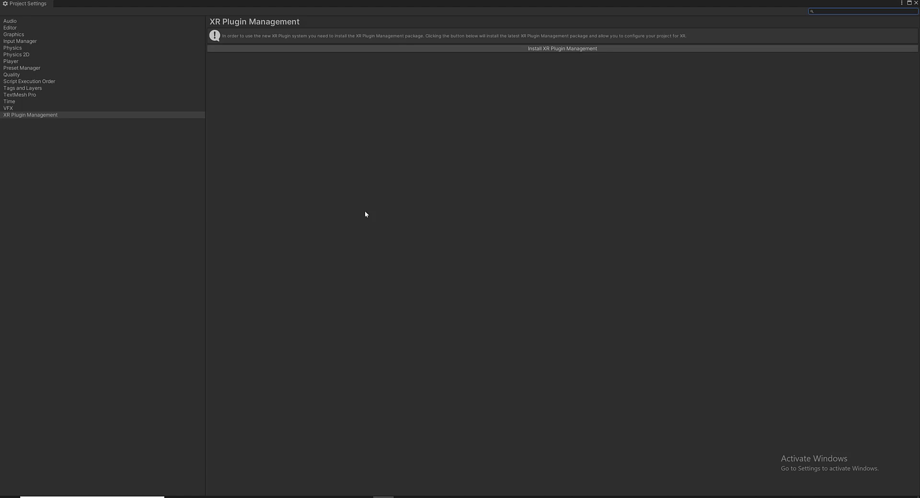
click(33, 42)
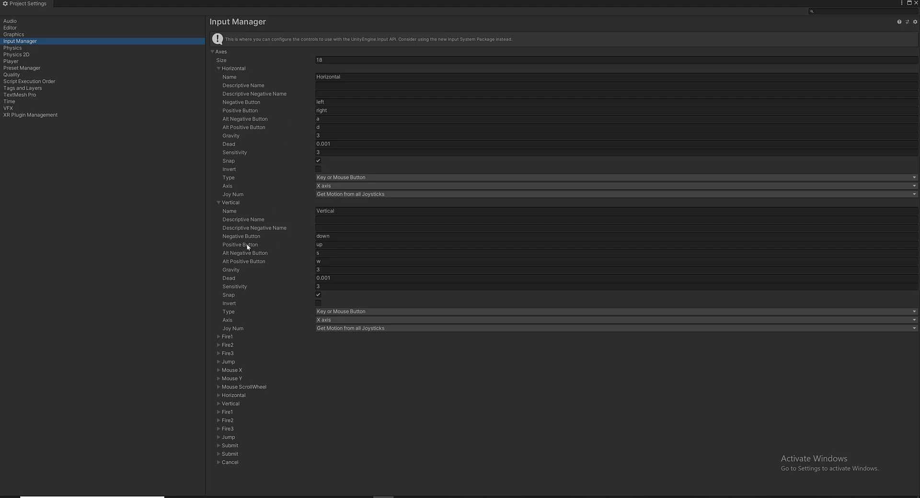
mouse_move(247, 246)
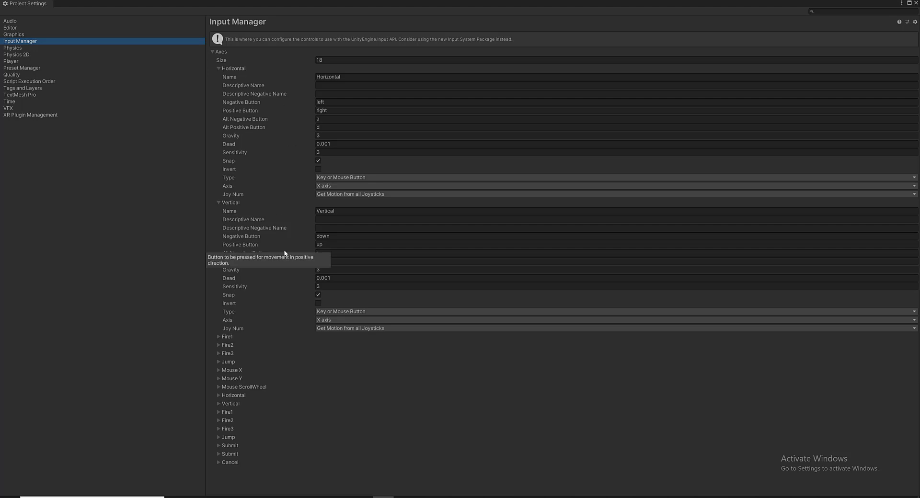
mouse_move(284, 251)
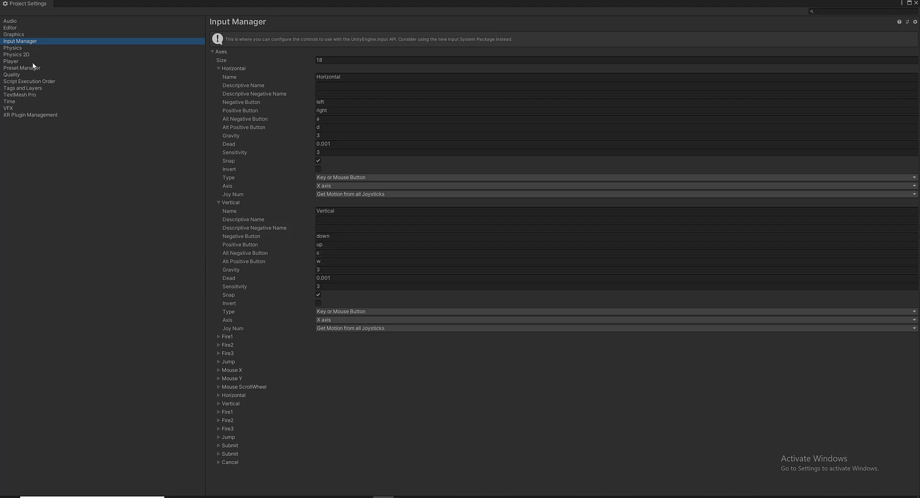
Review the Audio, Physics, Physics 2D, Quality and Graphics pages of Project Settings.
click(10, 21)
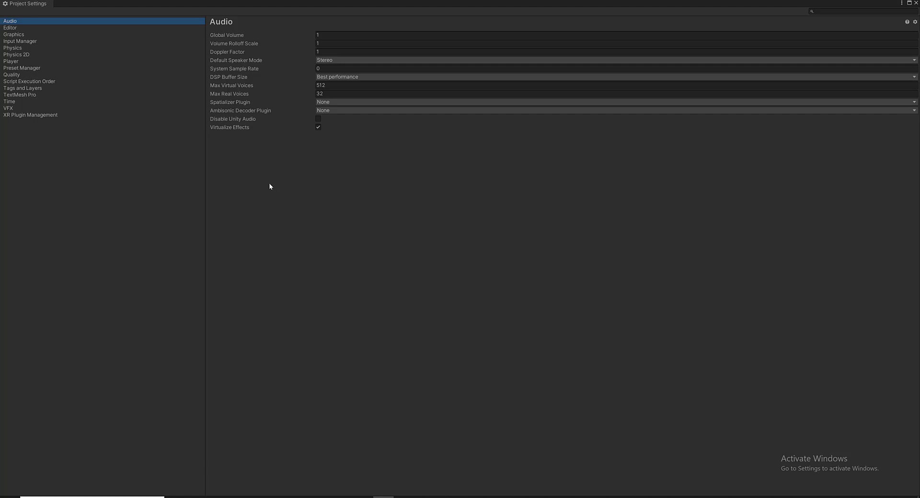
click(18, 48)
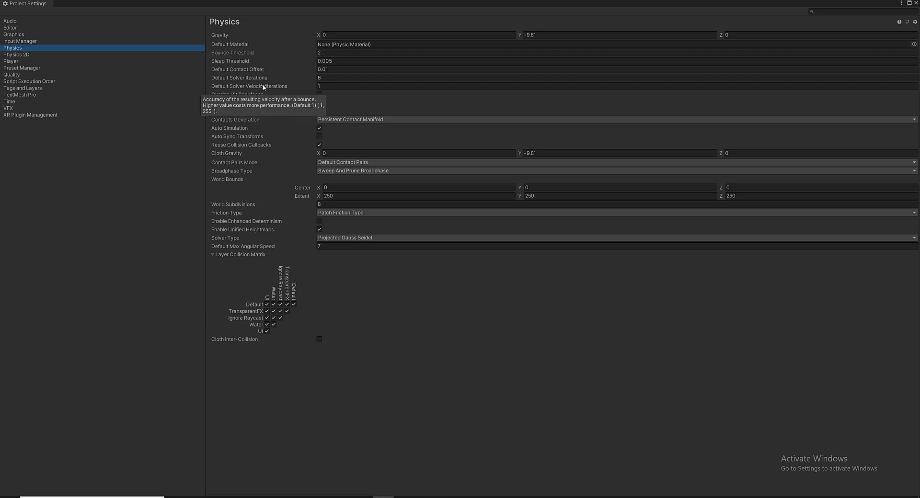
click(25, 59)
click(25, 54)
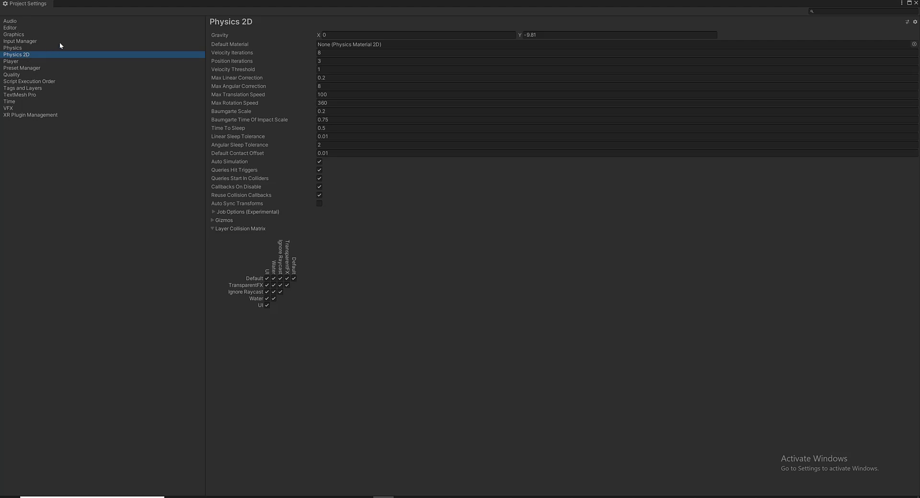
click(32, 75)
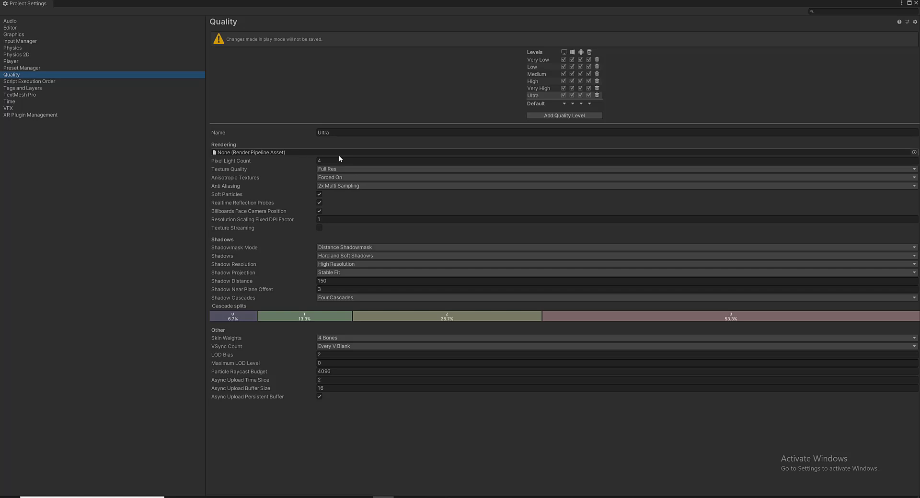
click(37, 35)
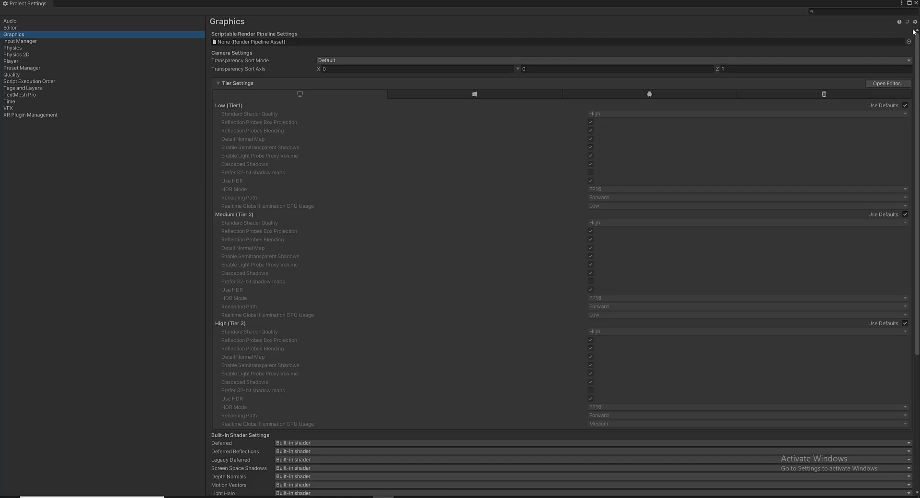
Close Project Settings and examine the available Graphics Tier options among the Edit commands.
click(915, 3)
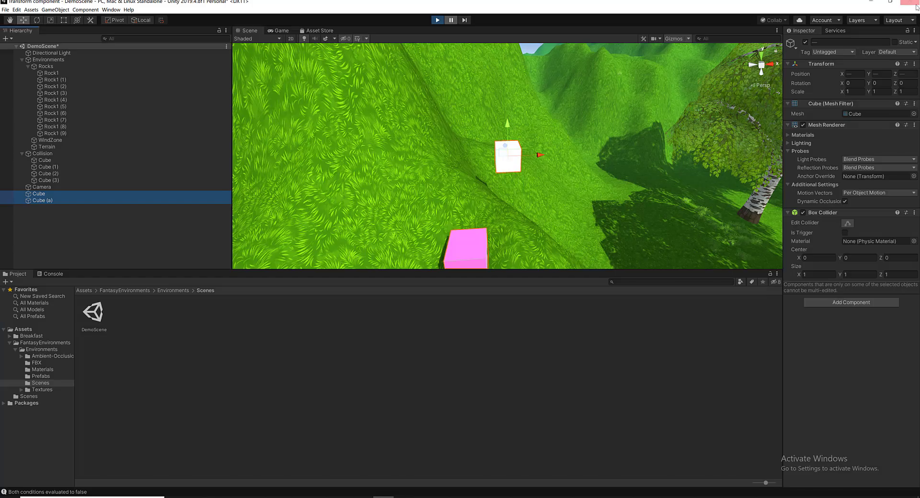
click(17, 9)
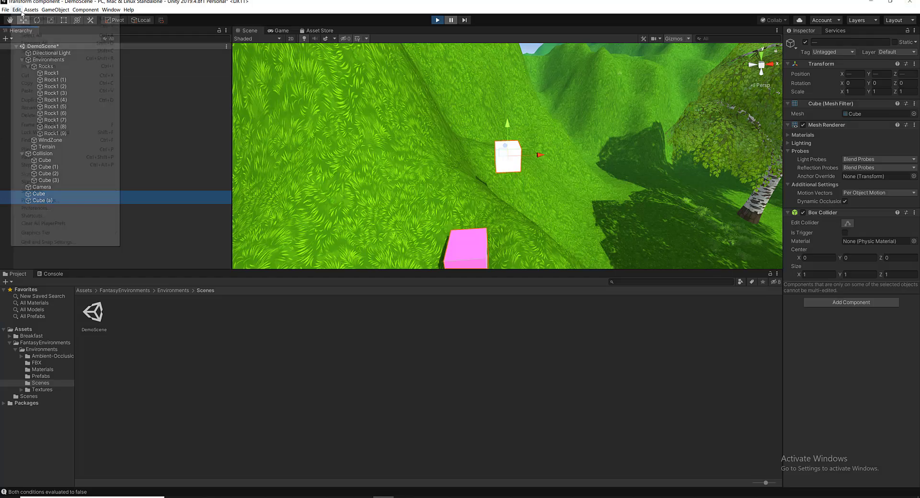
mouse_move(94, 233)
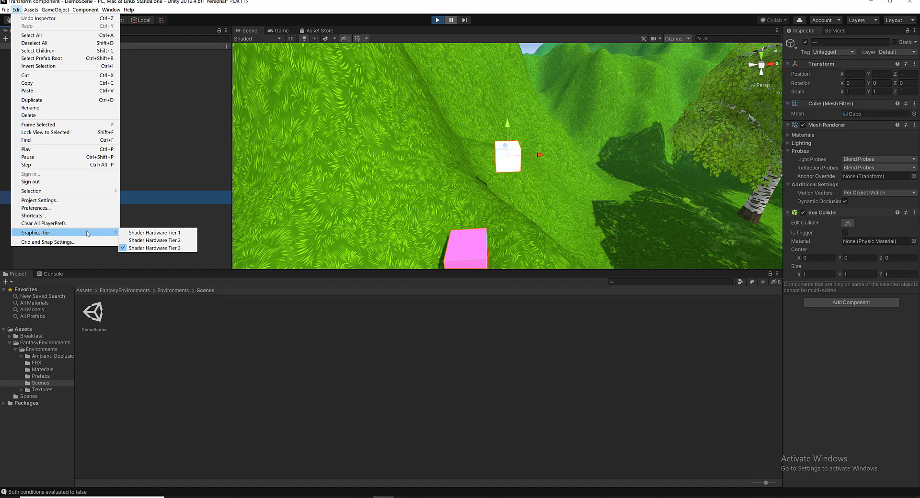
Open the Grid and Snap settings, move them over the Scene view to review the grid, increment snap and alignment options, and close them.
click(71, 242)
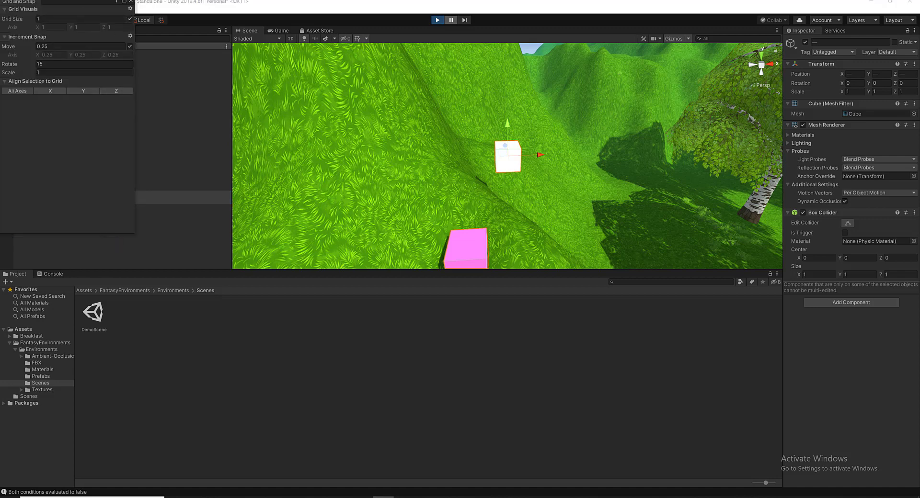
drag(82, 4, 374, 94)
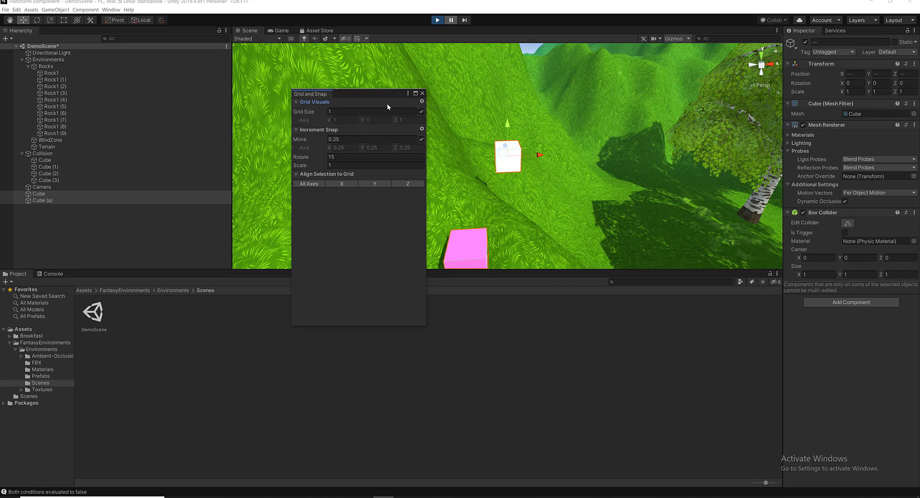
click(423, 94)
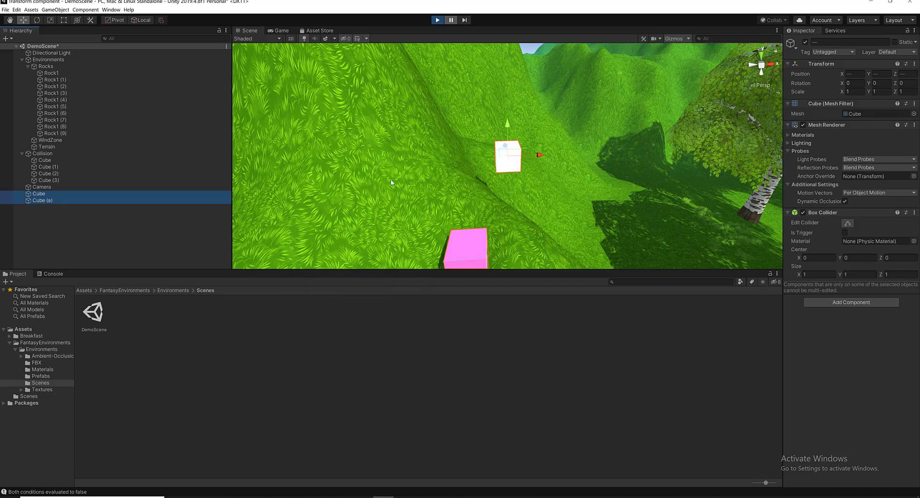